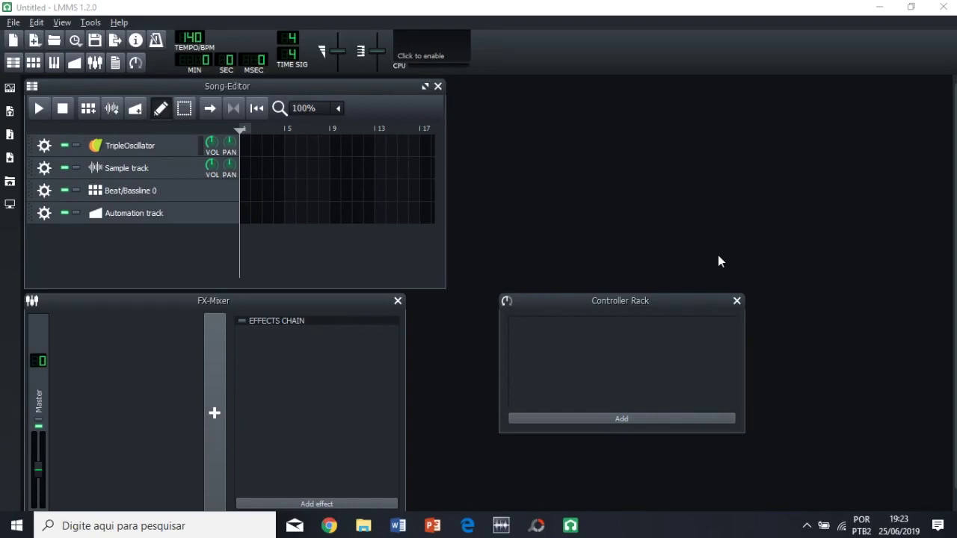
Step: Close the Controller Rack and FX-Mixer and maximize the Song-Editor
click(737, 299)
click(397, 302)
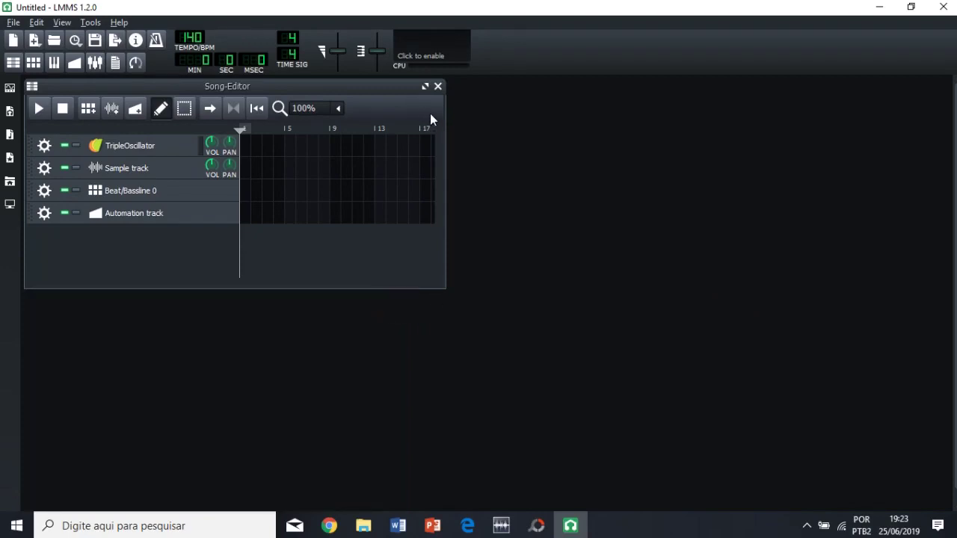
click(425, 87)
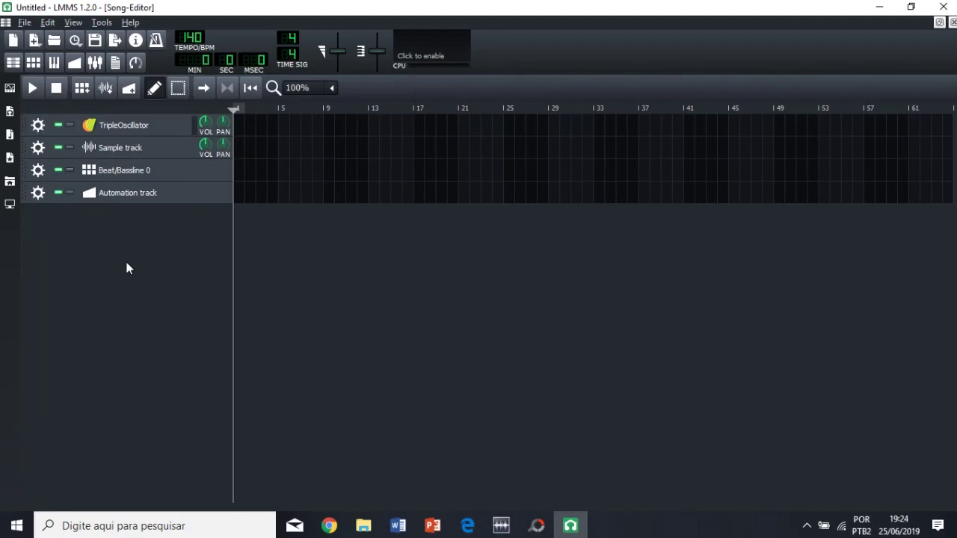
Step: Remove the TripleOscillator and Sample tracks using each track's gear menu
click(38, 125)
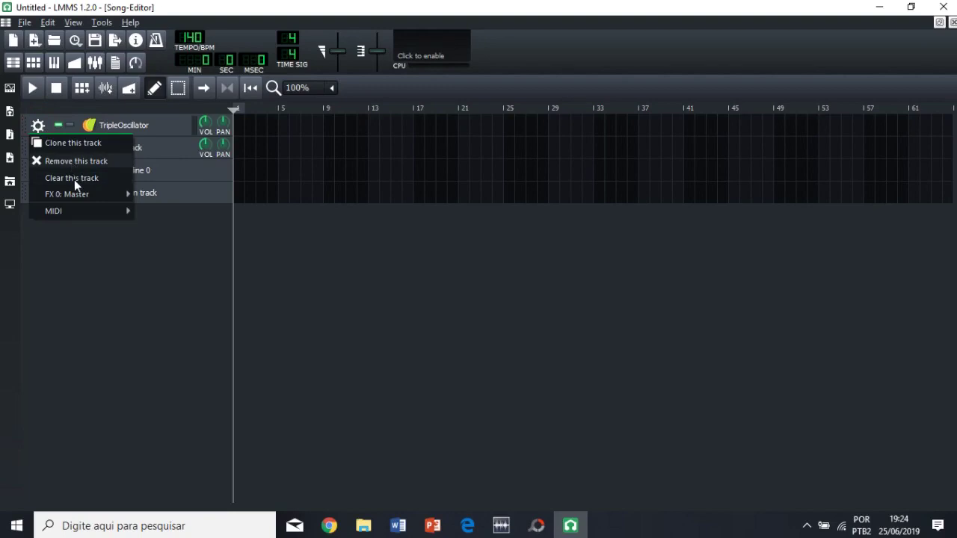
click(72, 279)
click(38, 125)
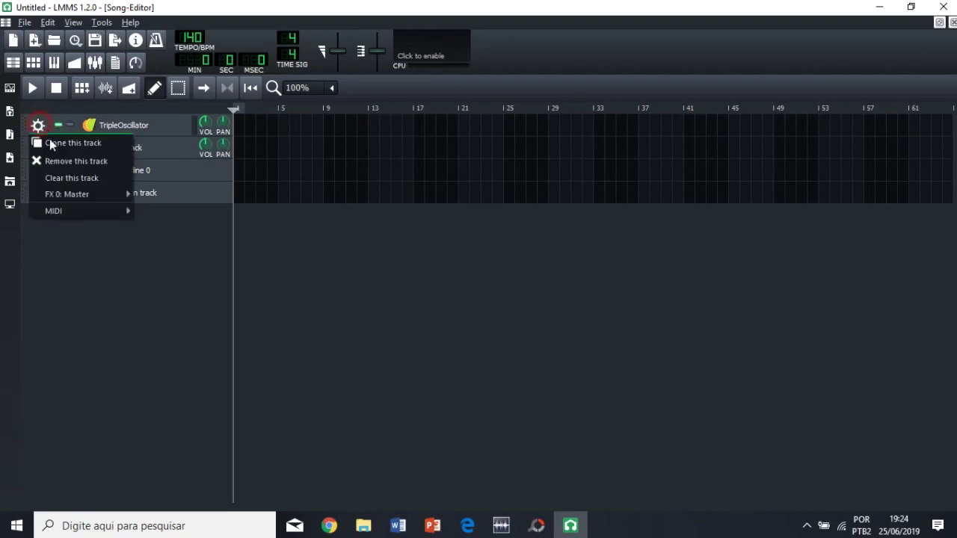
click(57, 161)
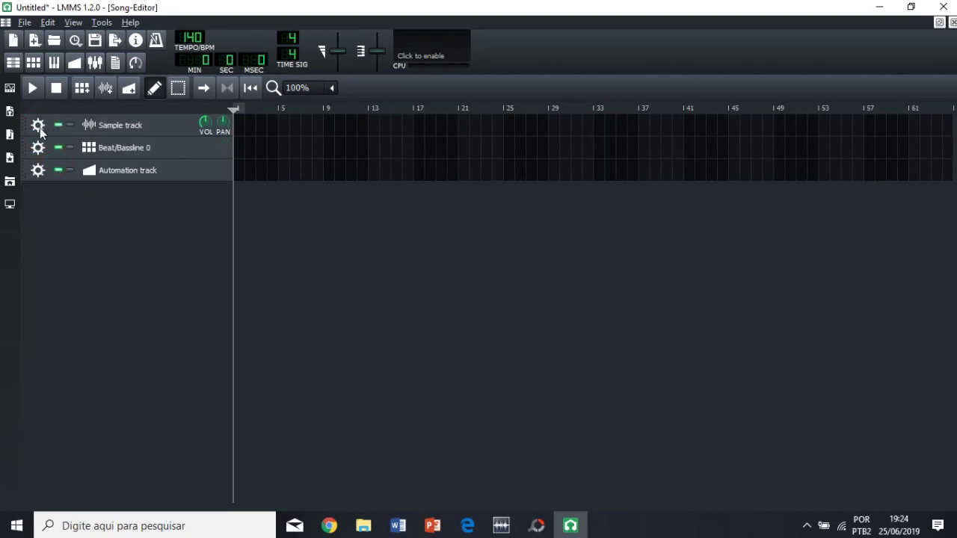
click(39, 127)
click(36, 126)
click(38, 126)
click(38, 126)
click(38, 125)
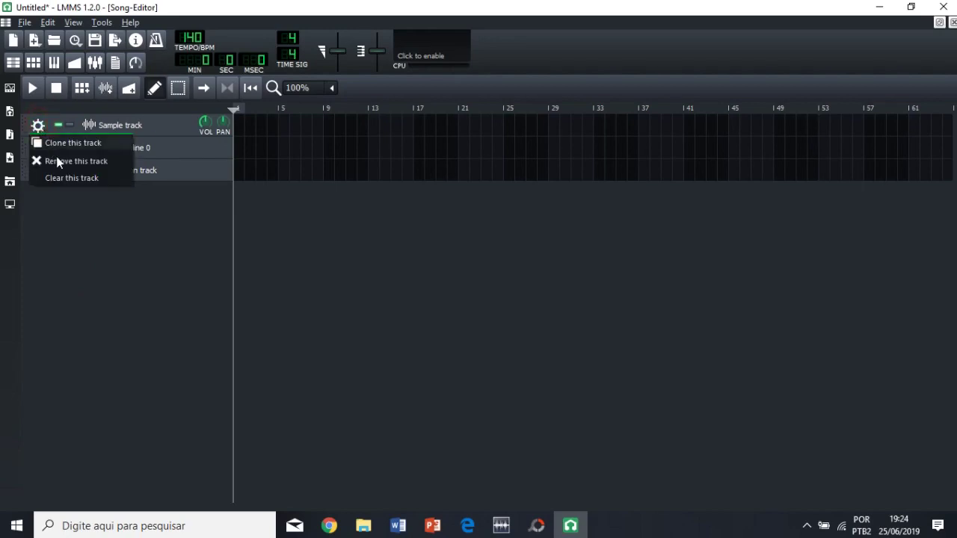
click(57, 161)
Step: Remove the Beat/Bassline and Automation tracks, leaving the song empty
click(38, 126)
click(57, 162)
click(38, 126)
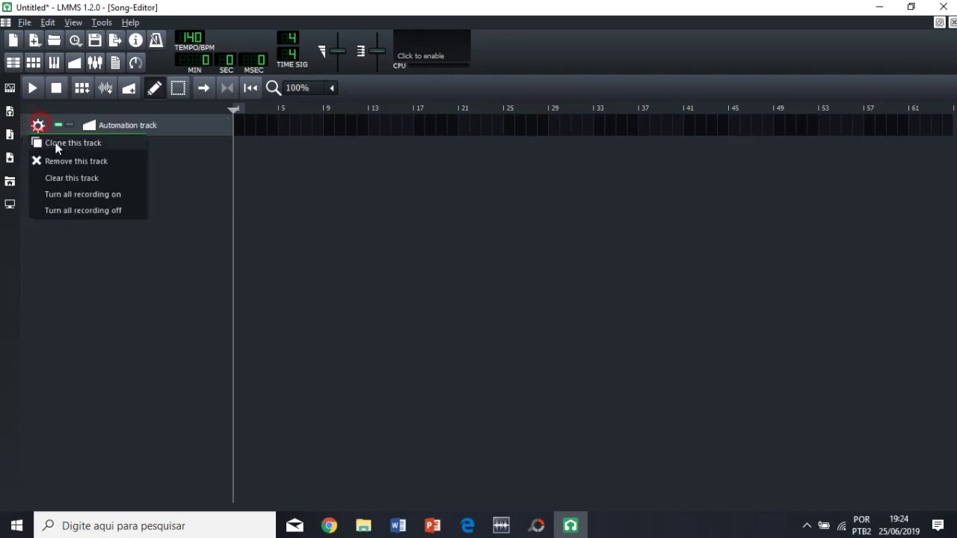
click(72, 163)
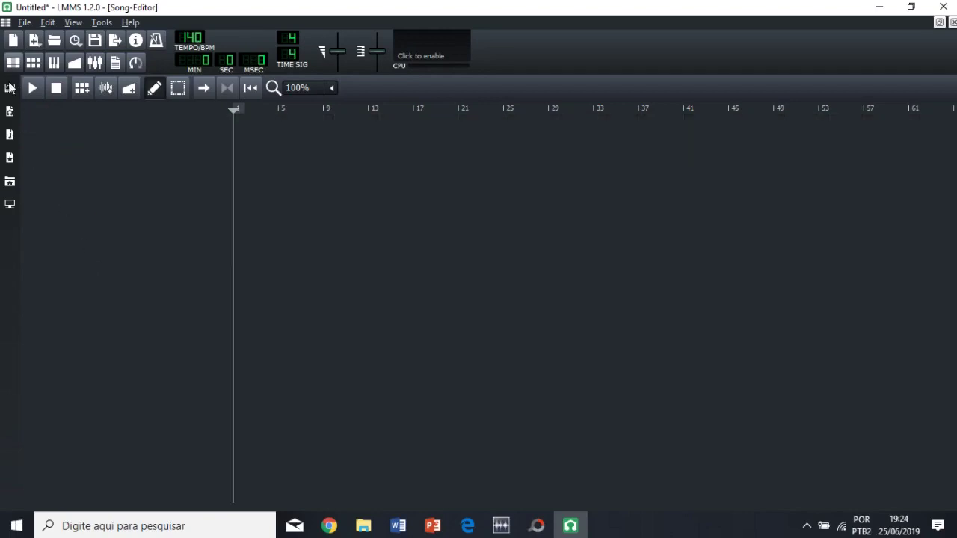
Step: Add an Sf2 Player instrument track from the Instrument Plugins list to the Song-Editor
click(9, 89)
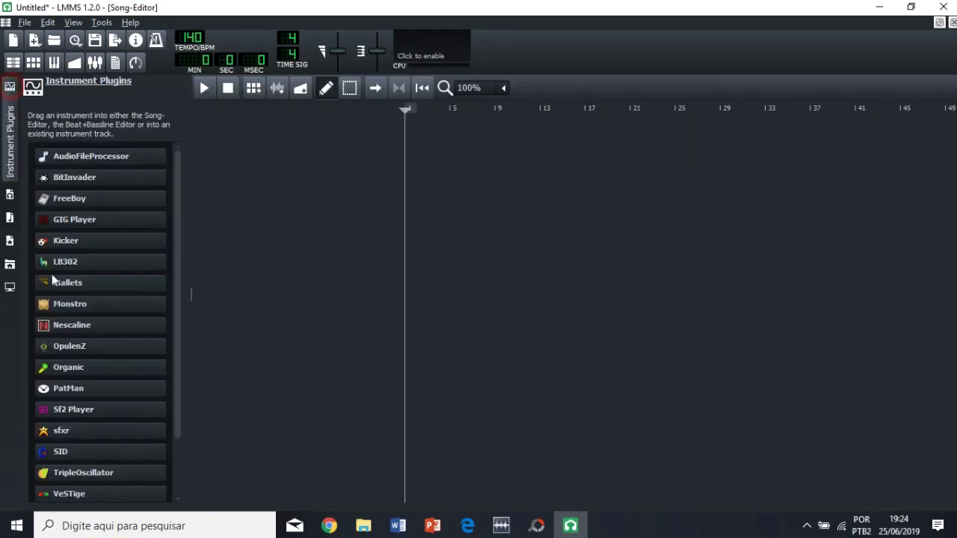
scroll(86, 385, down, 3)
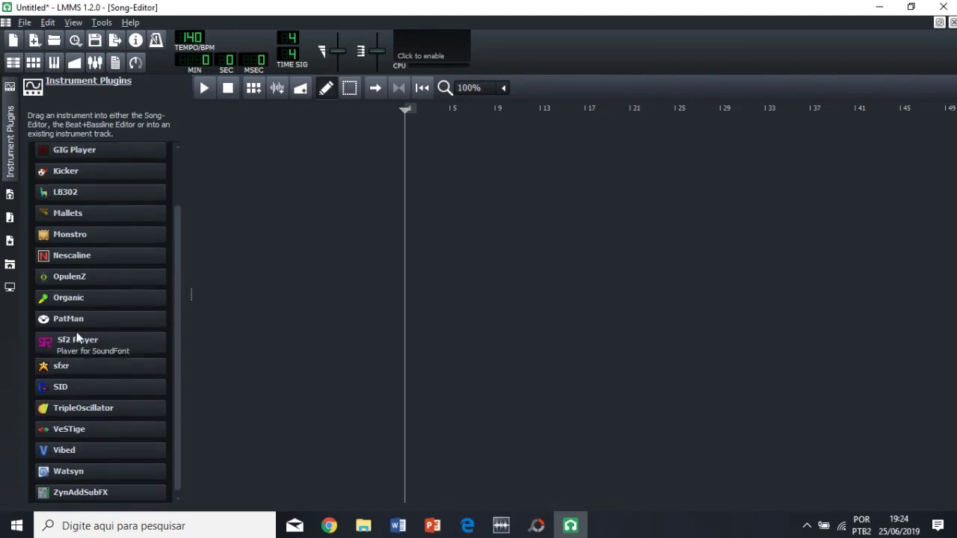
mouse_move(77, 367)
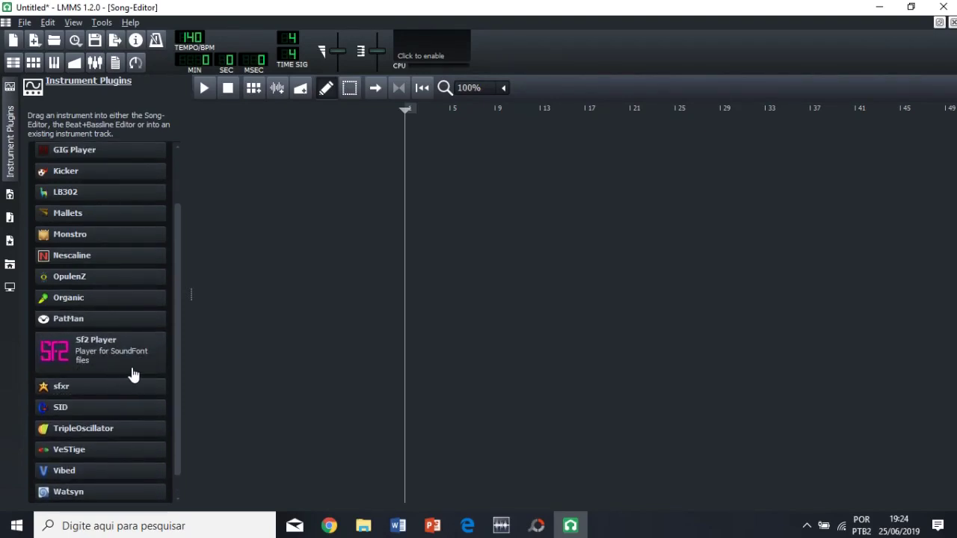
drag(130, 371, 240, 177)
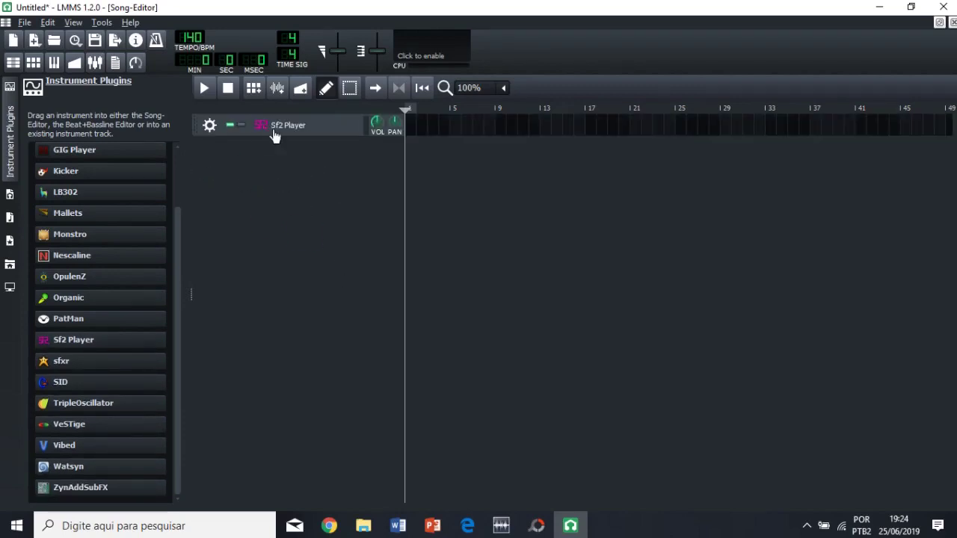
Step: Inspect the SGM-V2 instrument settings, add a pattern block at bar 1, and reopen the settings
click(306, 126)
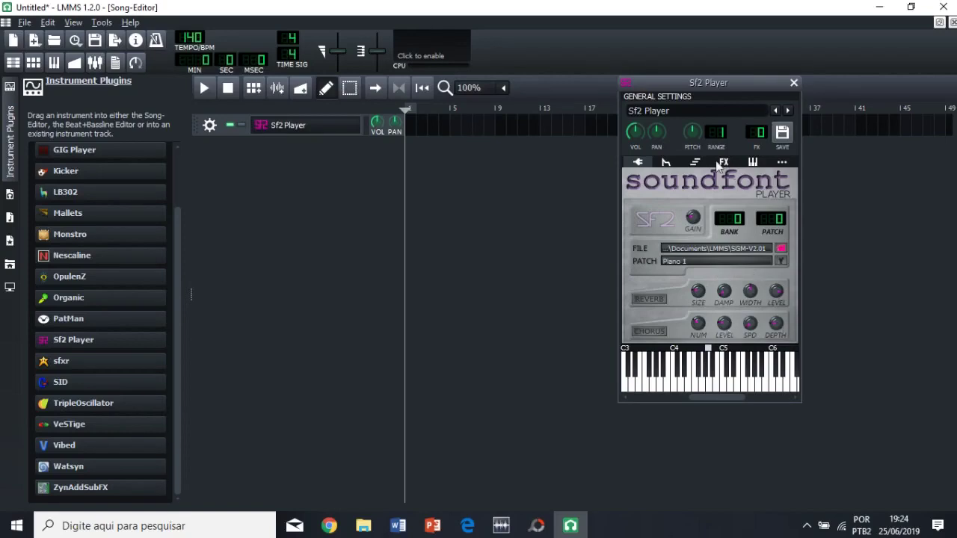
click(665, 163)
click(637, 163)
click(793, 84)
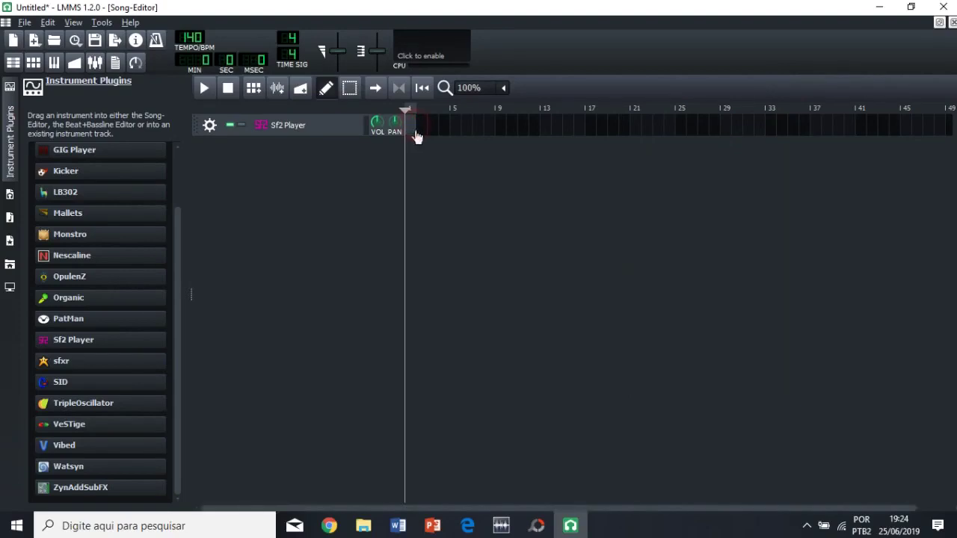
click(411, 126)
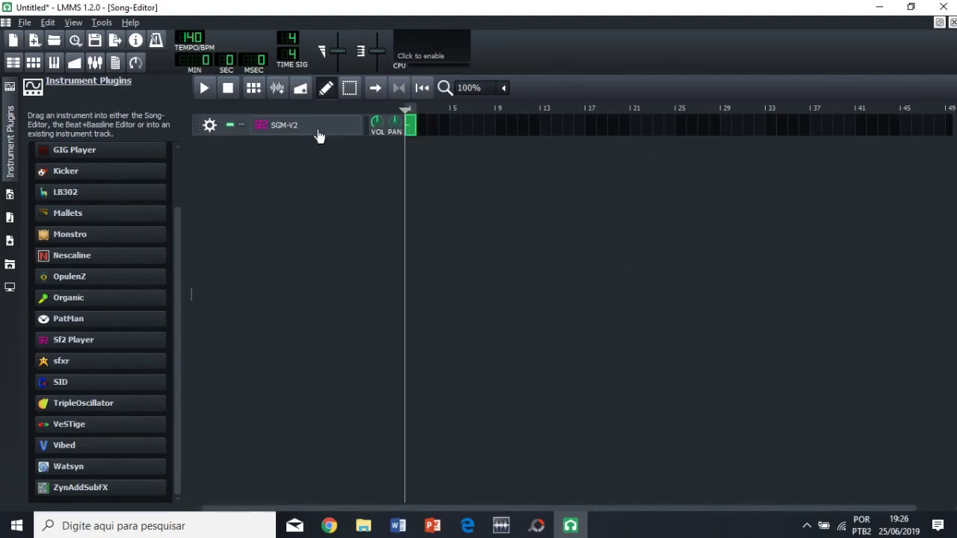
click(318, 136)
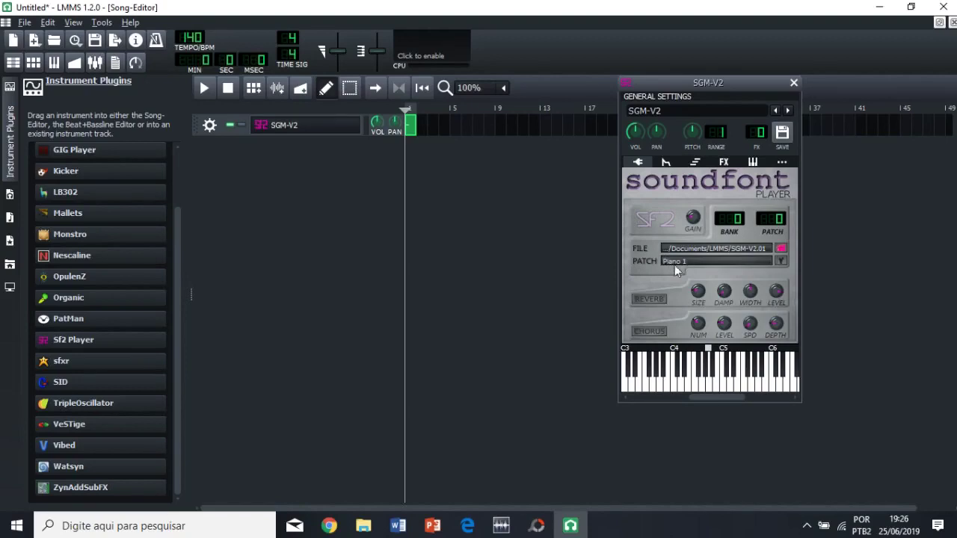
click(780, 248)
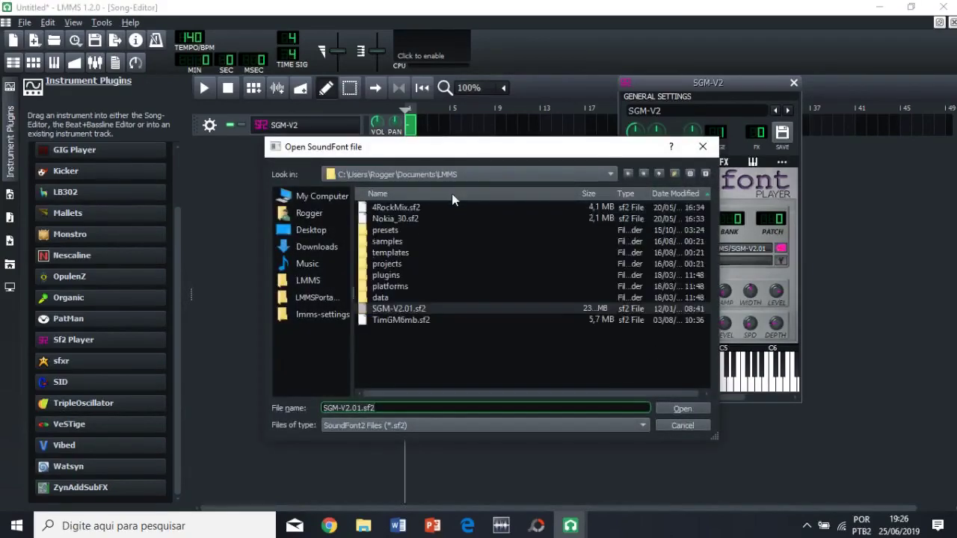
click(421, 209)
key(Down)
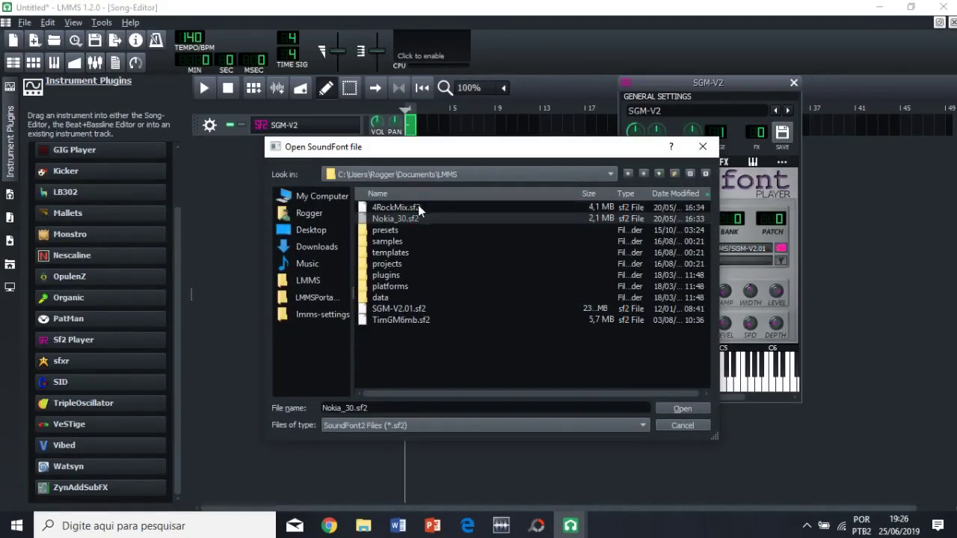
click(419, 209)
key(Down)
click(426, 207)
click(423, 217)
click(419, 310)
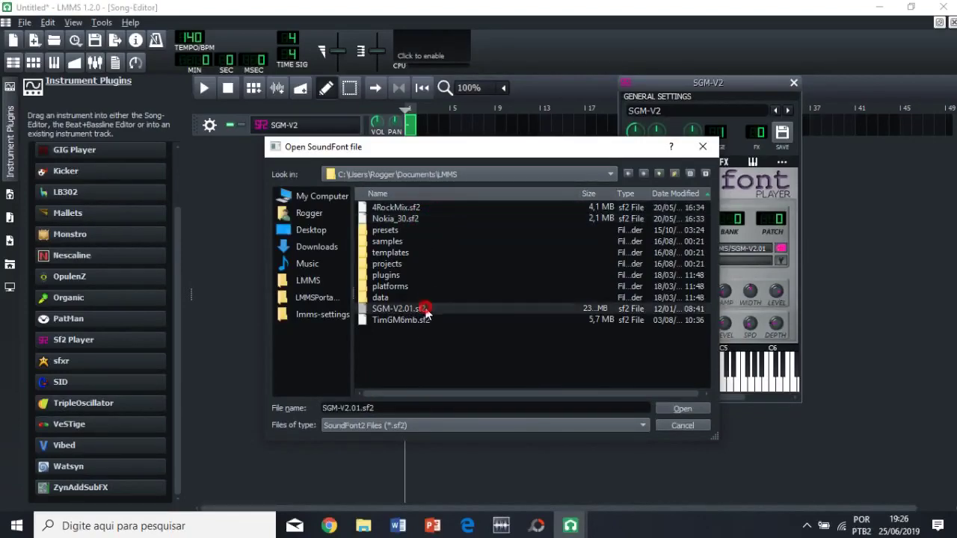
click(423, 318)
key(Up)
click(419, 319)
key(Up)
click(687, 409)
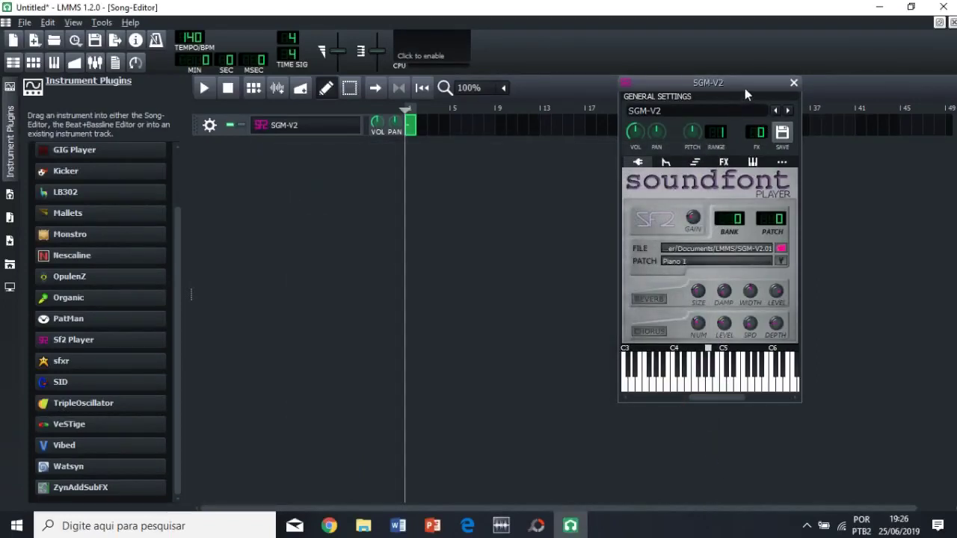
drag(745, 84, 734, 108)
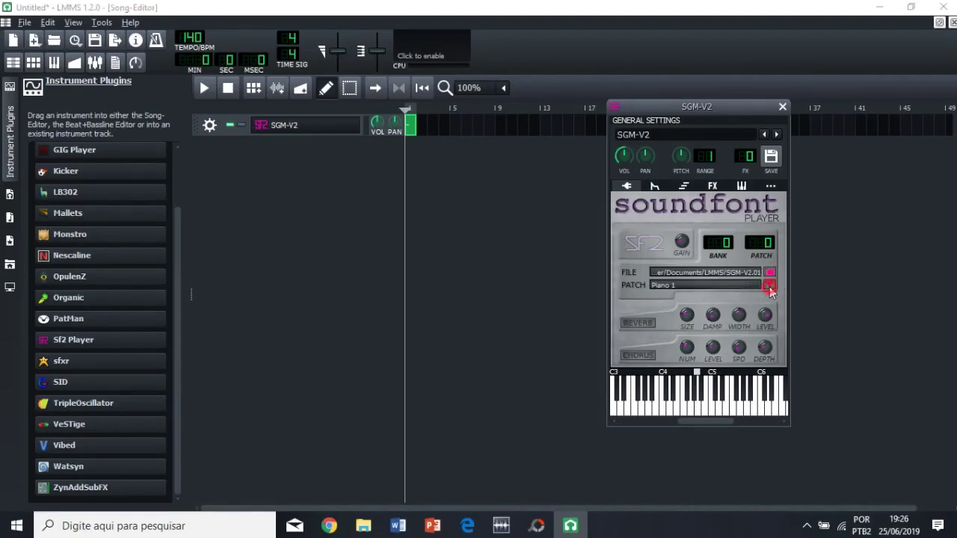
Step: Open the Soundfont patches dialog and browse its bank and patch lists
click(769, 284)
drag(530, 132, 384, 143)
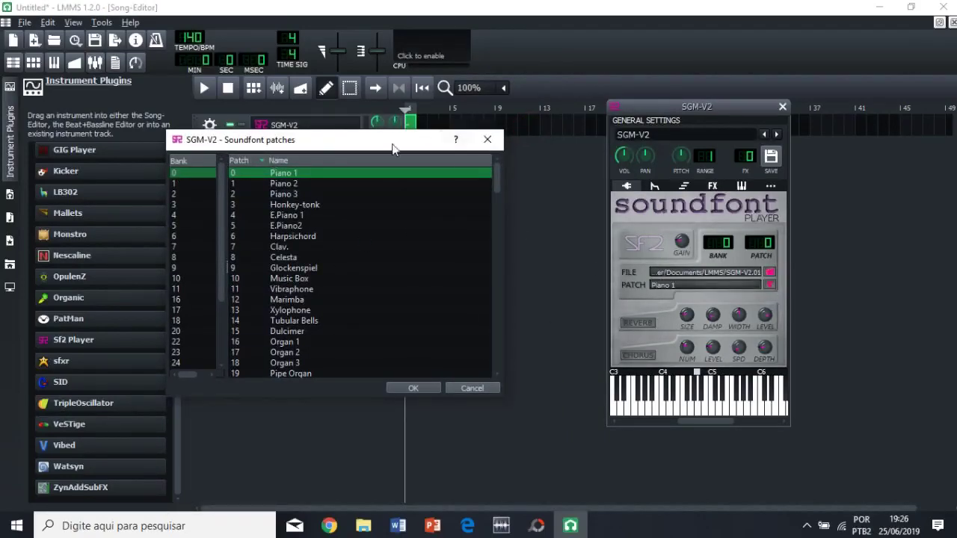
drag(394, 149, 394, 156)
drag(327, 151, 368, 130)
scroll(236, 214, down, 3)
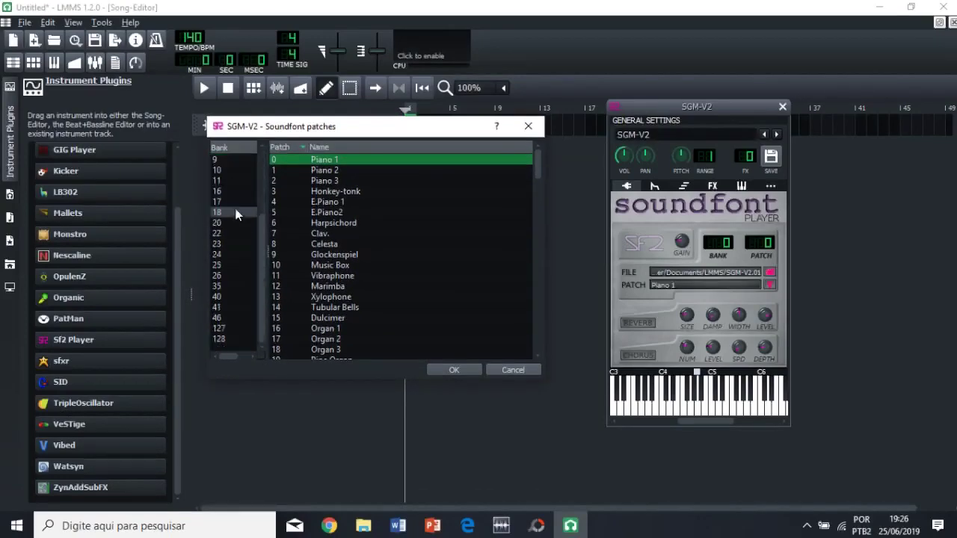
scroll(232, 201, up, 3)
scroll(224, 239, down, 3)
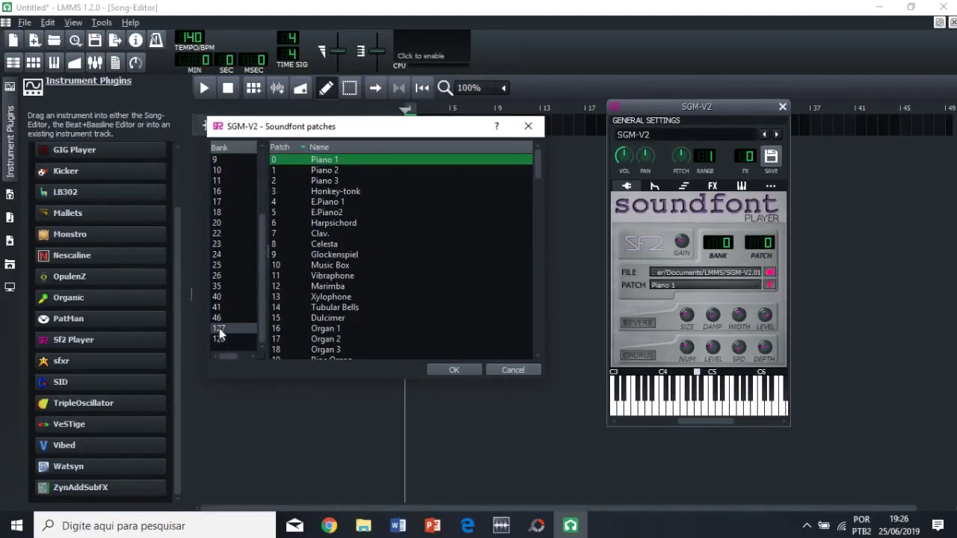
scroll(217, 250, up, 3)
scroll(224, 314, down, 3)
scroll(228, 329, up, 3)
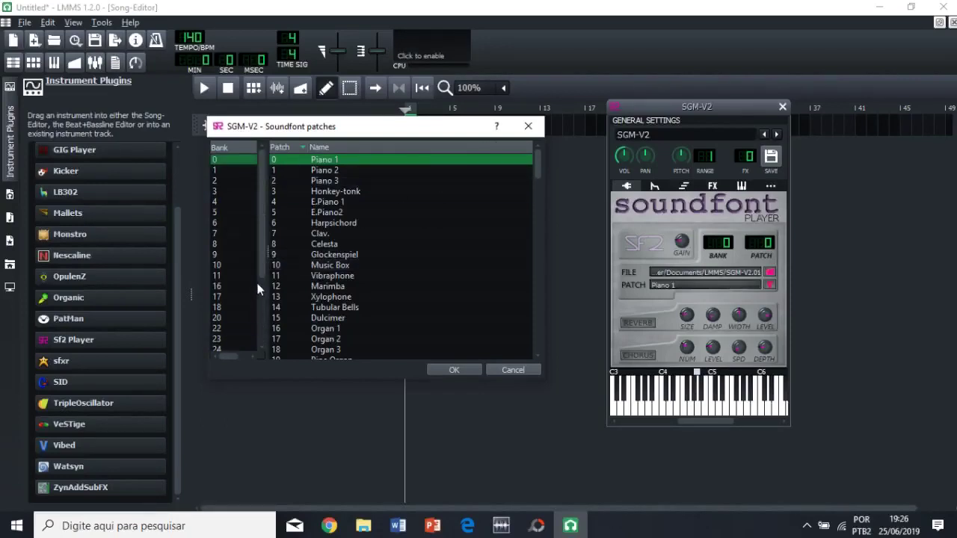
scroll(255, 290, down, 3)
scroll(251, 283, up, 3)
drag(259, 228, 264, 209)
scroll(224, 261, down, 3)
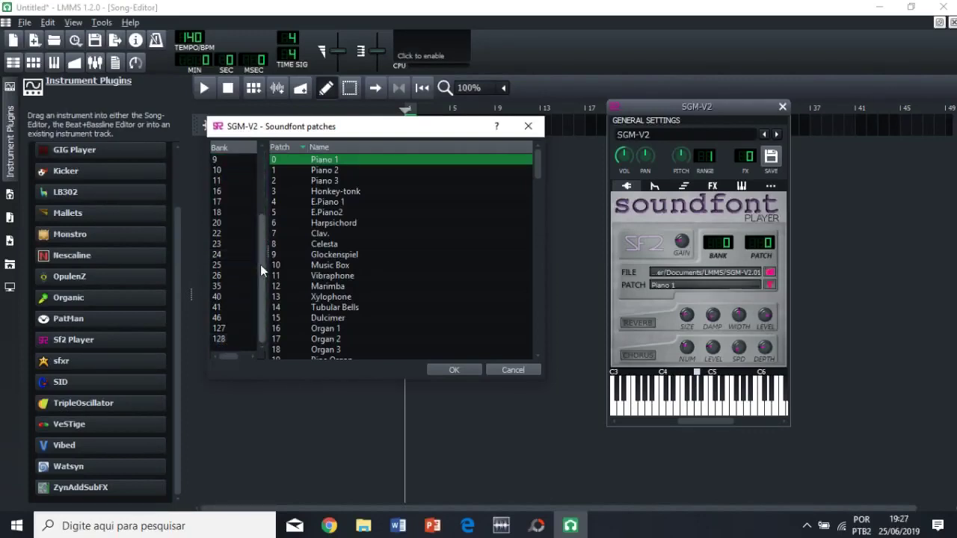
drag(260, 265, 261, 202)
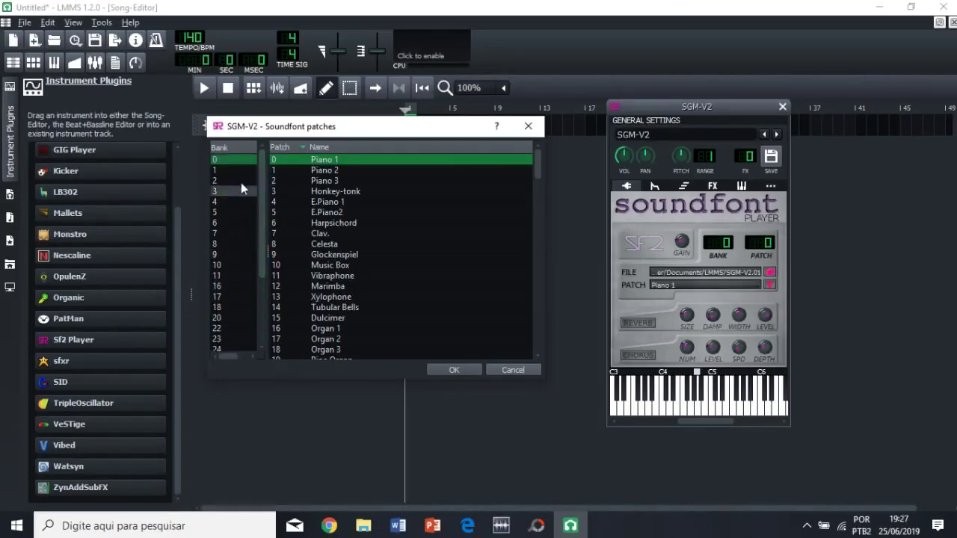
scroll(241, 187, down, 5)
scroll(241, 187, up, 5)
scroll(225, 314, down, 3)
scroll(223, 327, up, 3)
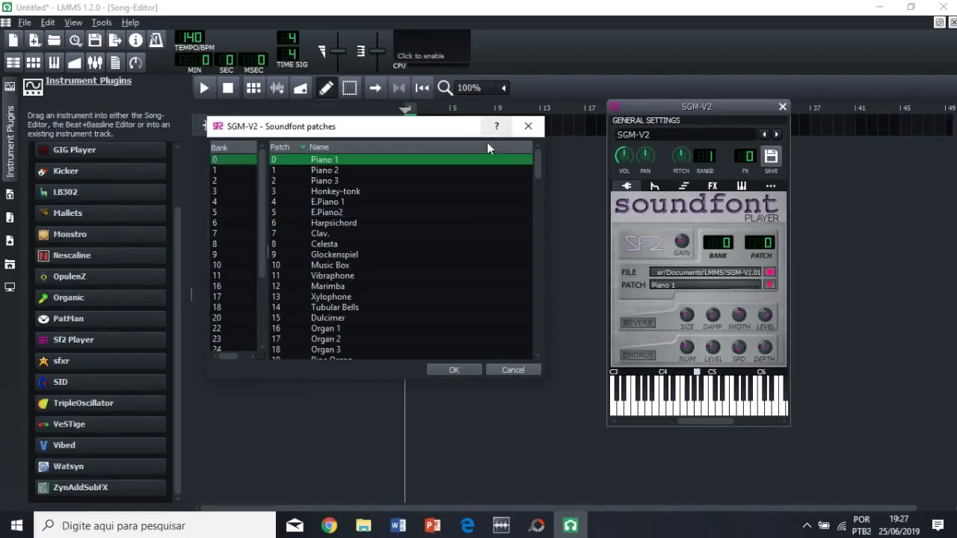
scroll(346, 243, down, 7)
scroll(347, 244, up, 7)
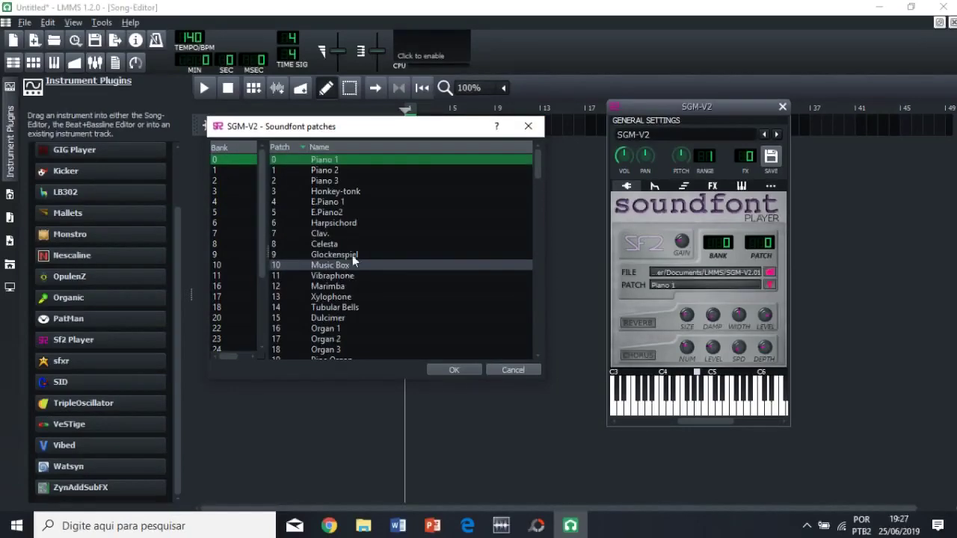
scroll(321, 193, down, 4)
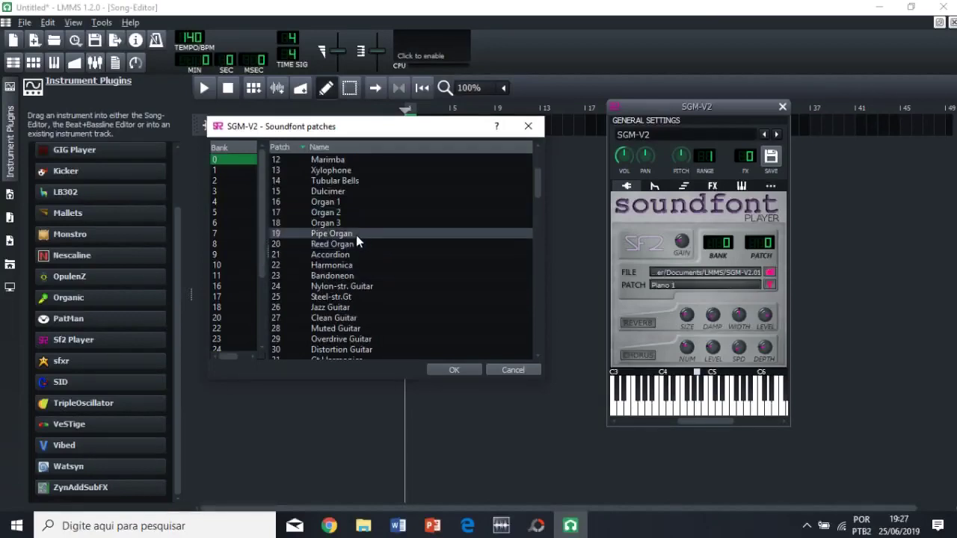
scroll(358, 266, down, 2)
scroll(357, 265, down, 2)
scroll(350, 256, up, 8)
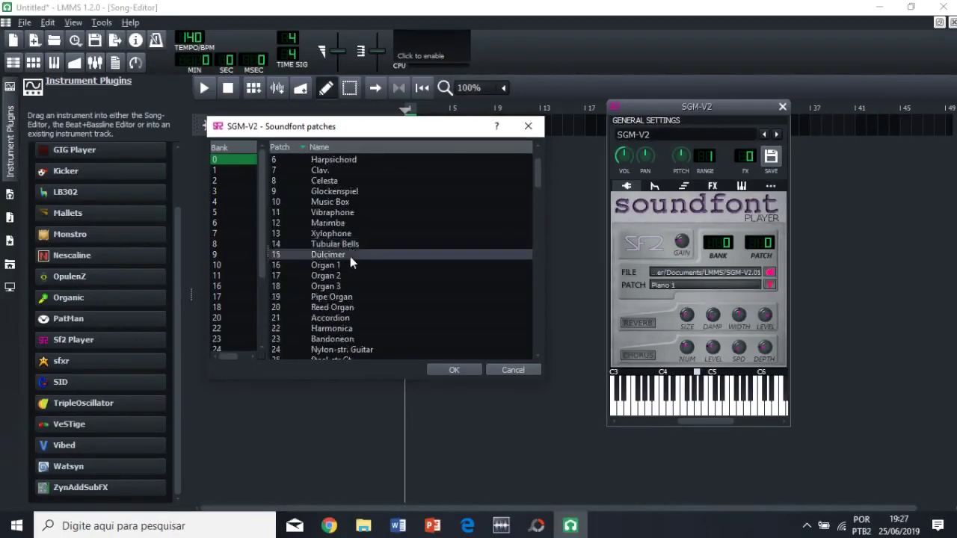
scroll(247, 269, down, 3)
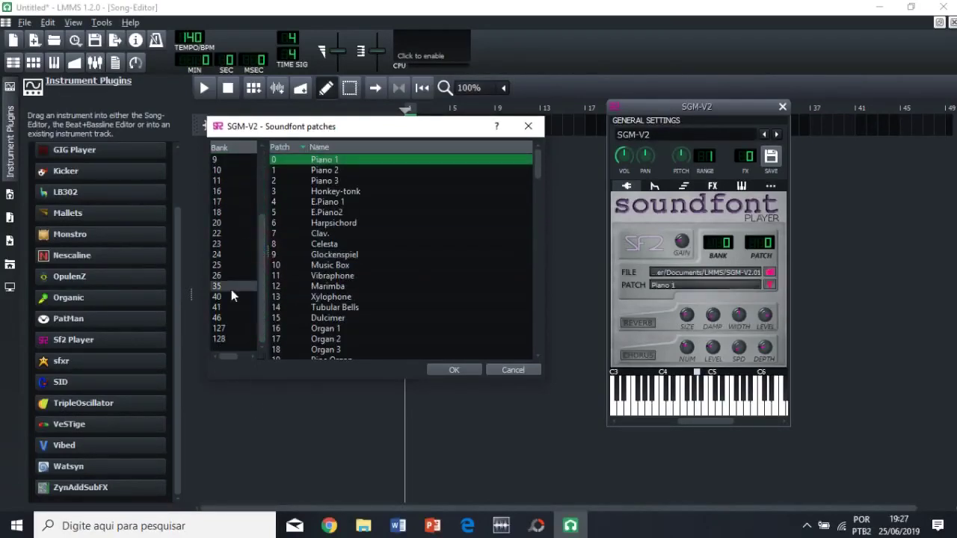
Step: Choose bank 128 with the STANDARD 1 drum kit, confirm, and close the SGM-V2 window
click(220, 340)
click(371, 155)
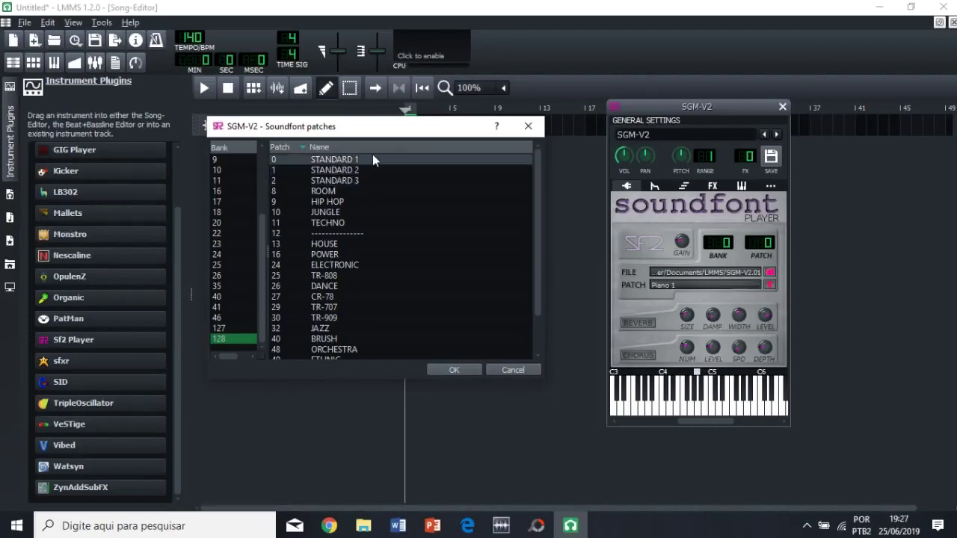
scroll(360, 270, down, 2)
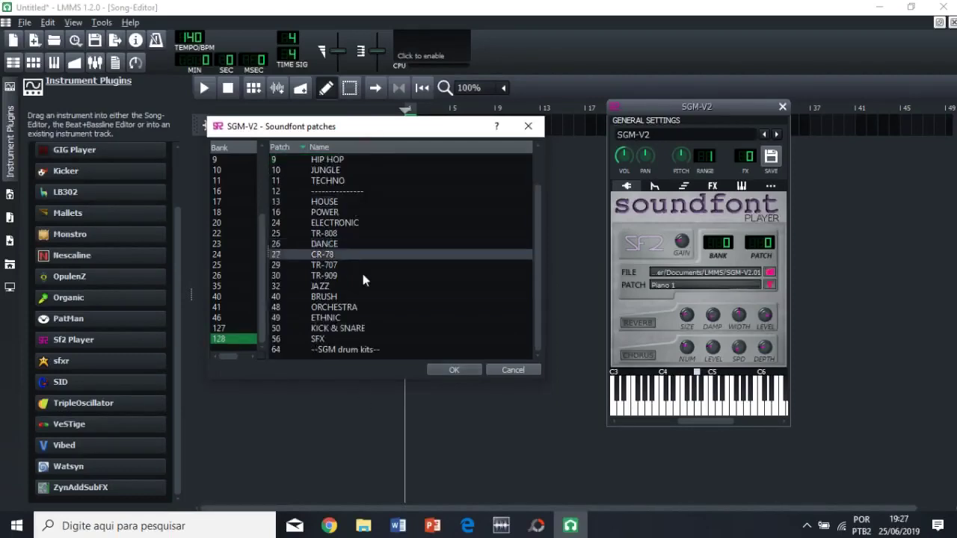
scroll(369, 303, up, 2)
scroll(369, 303, down, 2)
scroll(353, 306, up, 2)
scroll(371, 318, down, 2)
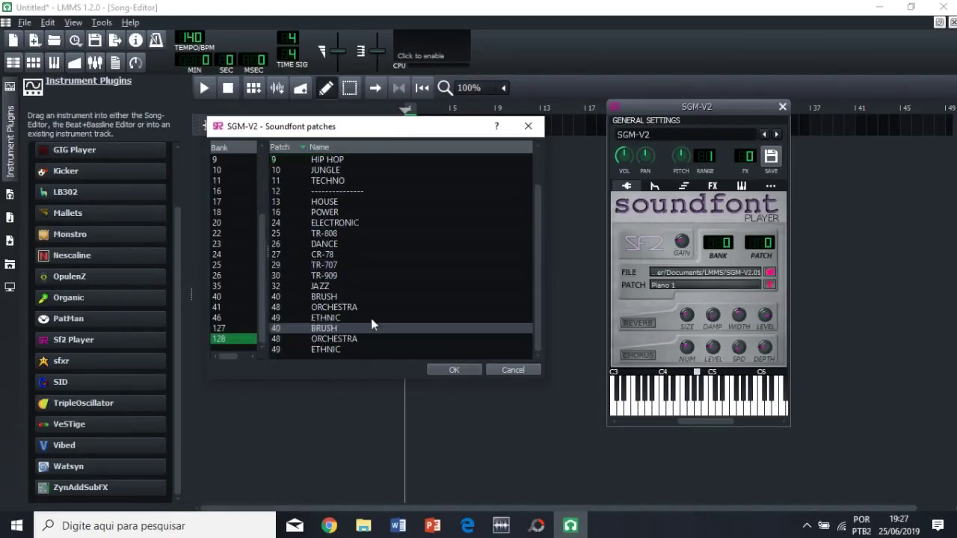
scroll(370, 318, up, 2)
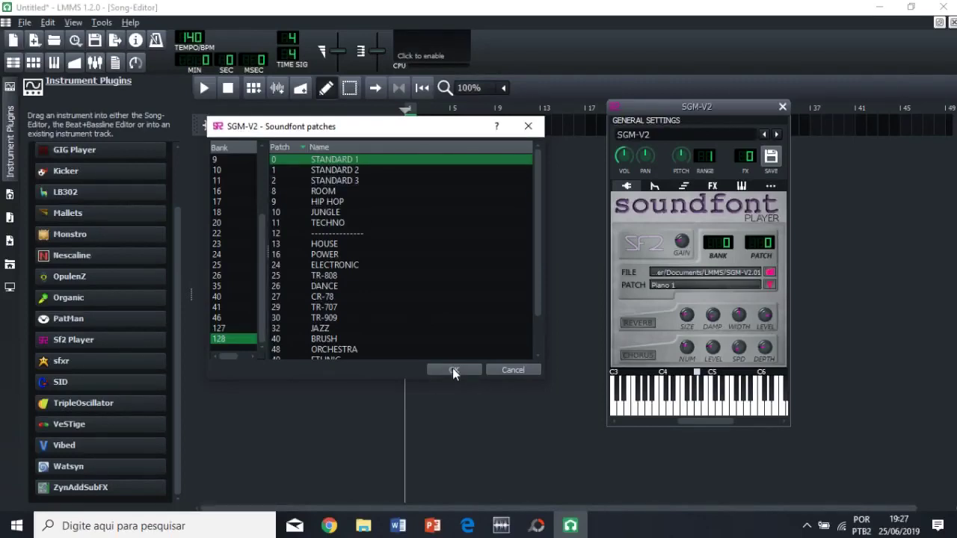
click(454, 370)
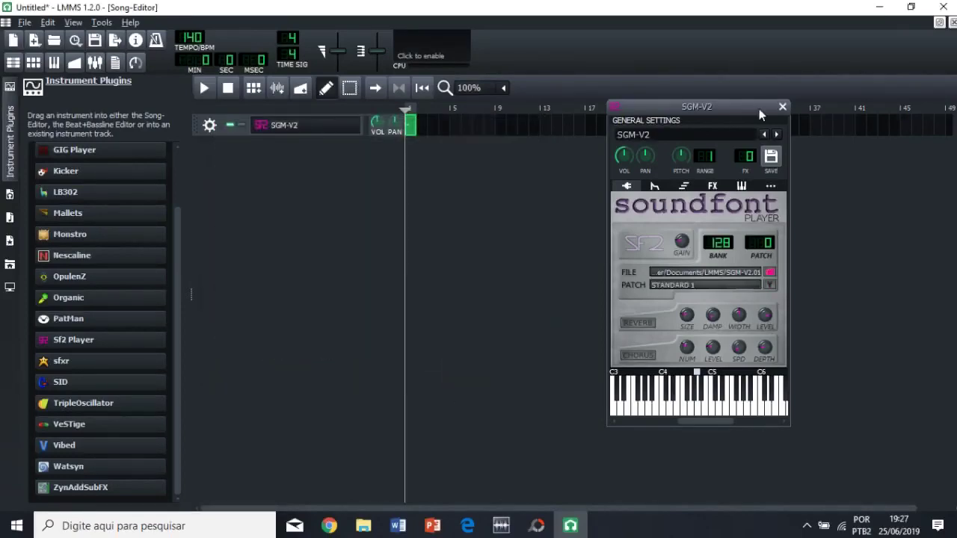
click(782, 107)
Step: Open the bar-1 pattern in the Drums piano roll from its right-click menu
click(326, 224)
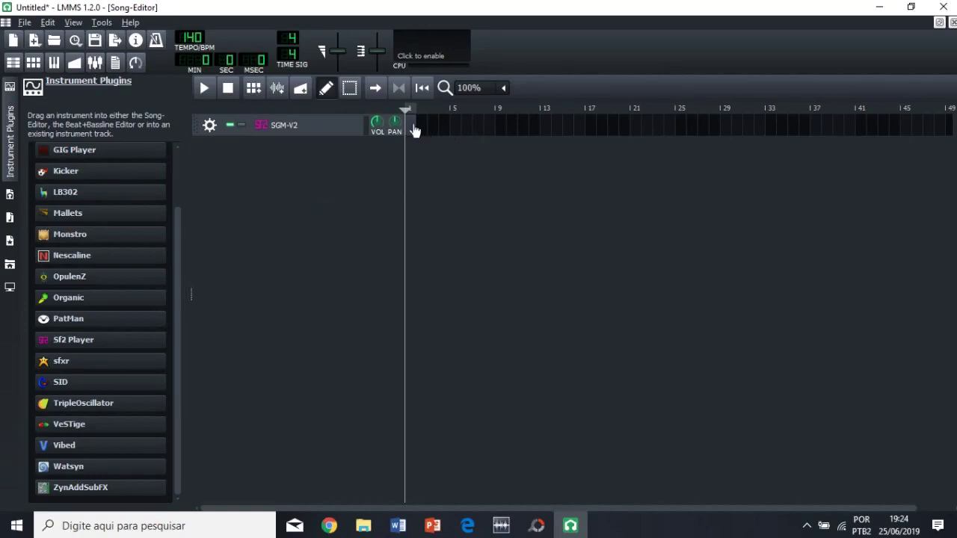
drag(413, 131, 414, 131)
right_click(413, 130)
click(349, 191)
right_click(412, 132)
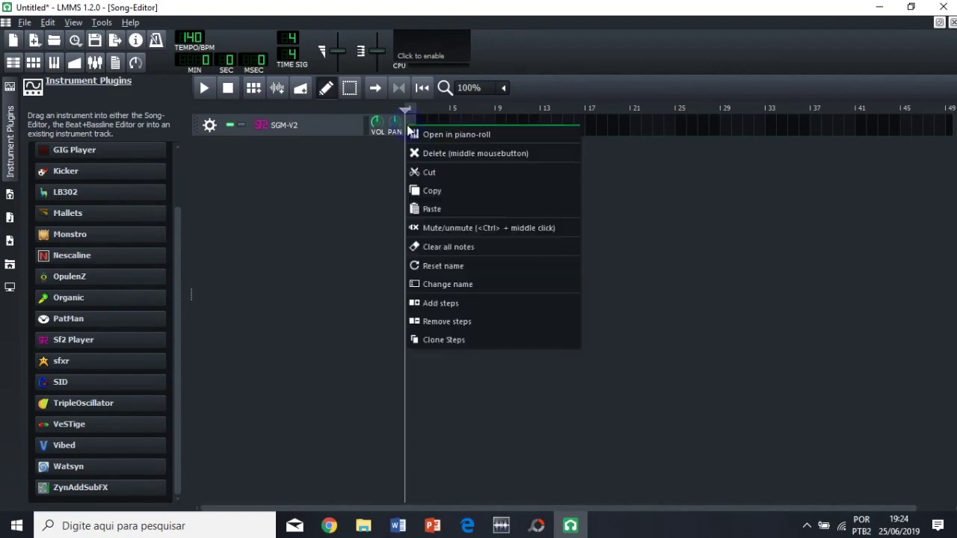
click(265, 201)
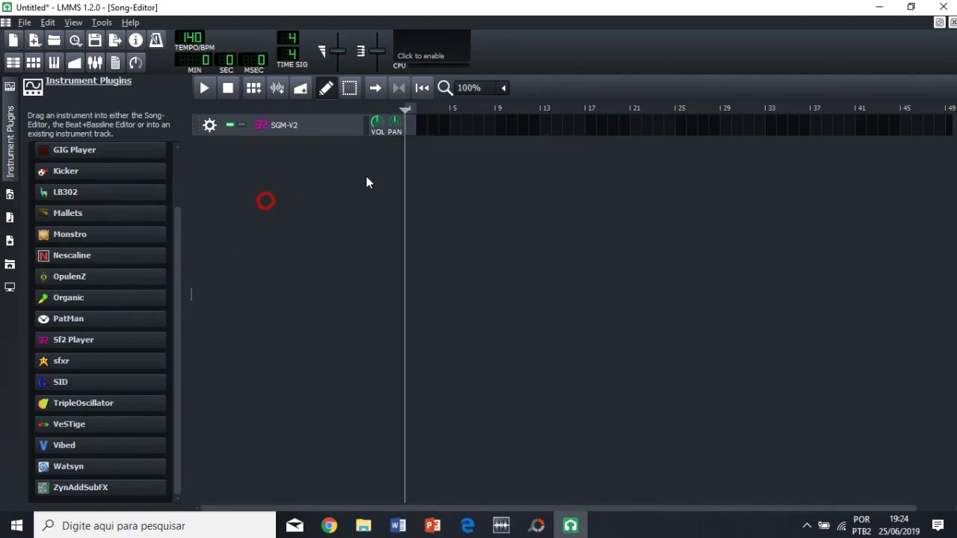
right_click(411, 129)
click(315, 193)
double_click(410, 132)
click(791, 87)
right_click(413, 131)
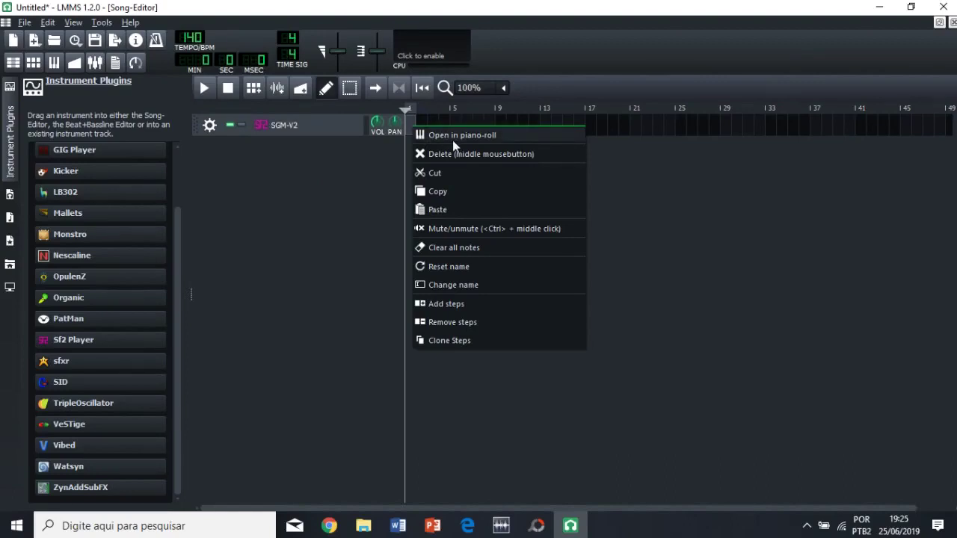
click(495, 136)
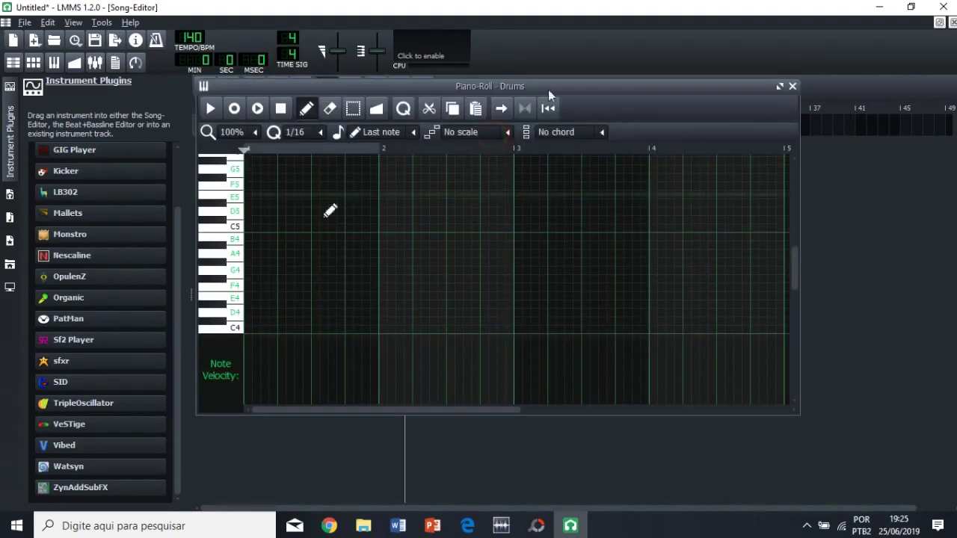
Step: Maximize the piano roll and draw the C2 and E2 notes, playing them back
click(780, 86)
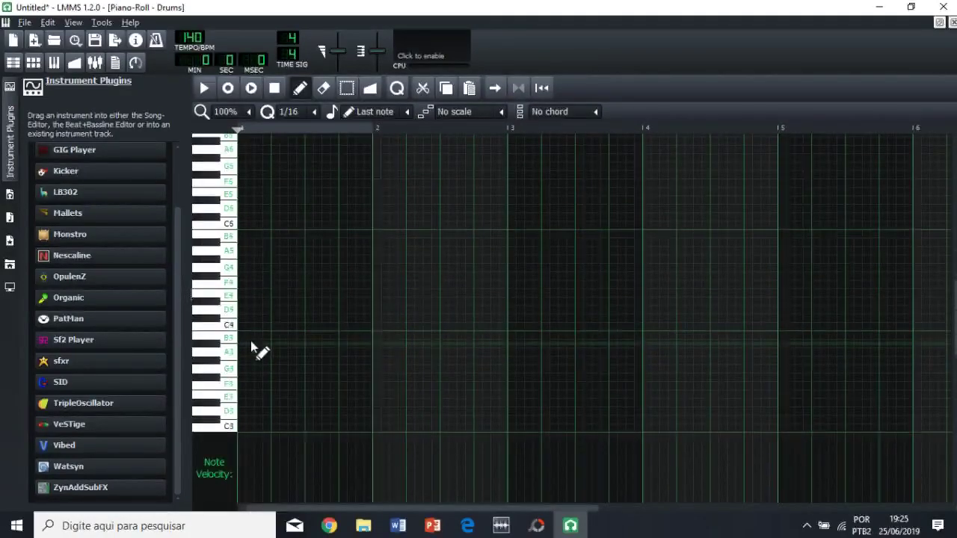
scroll(265, 299, up, 3)
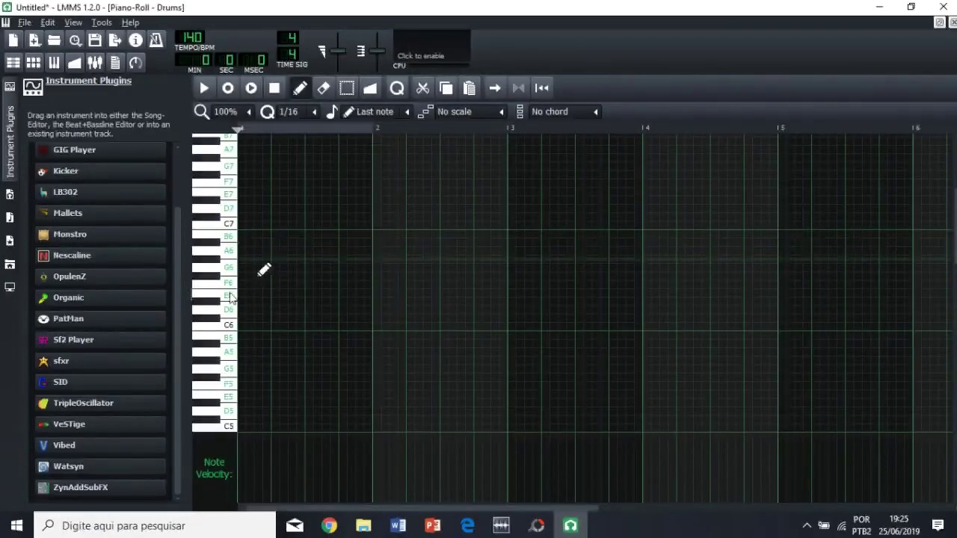
scroll(262, 351, down, 4)
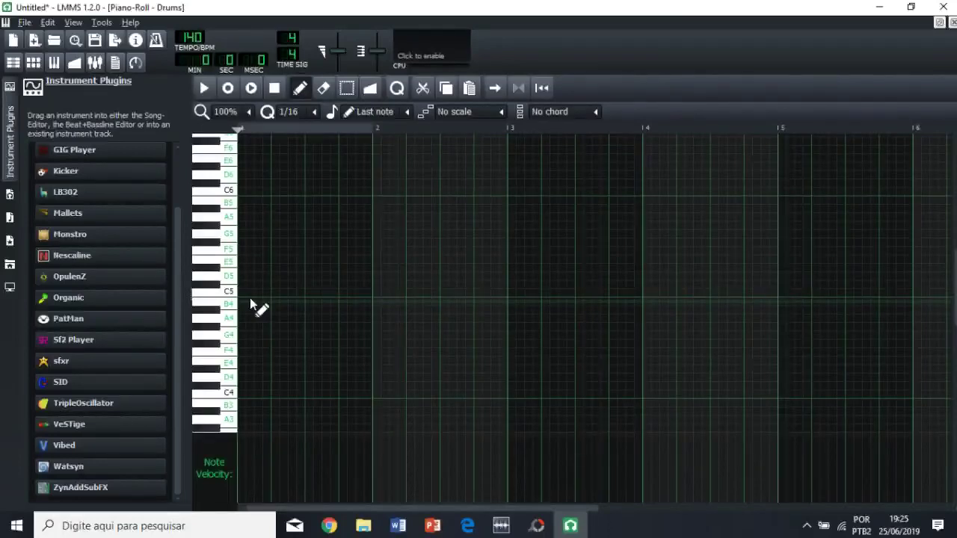
scroll(261, 305, down, 4)
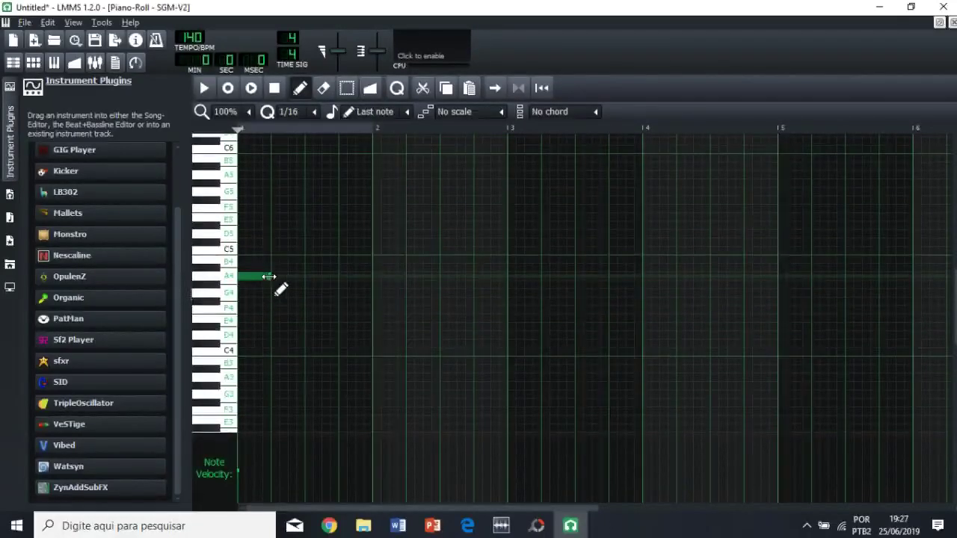
drag(278, 284, 255, 277)
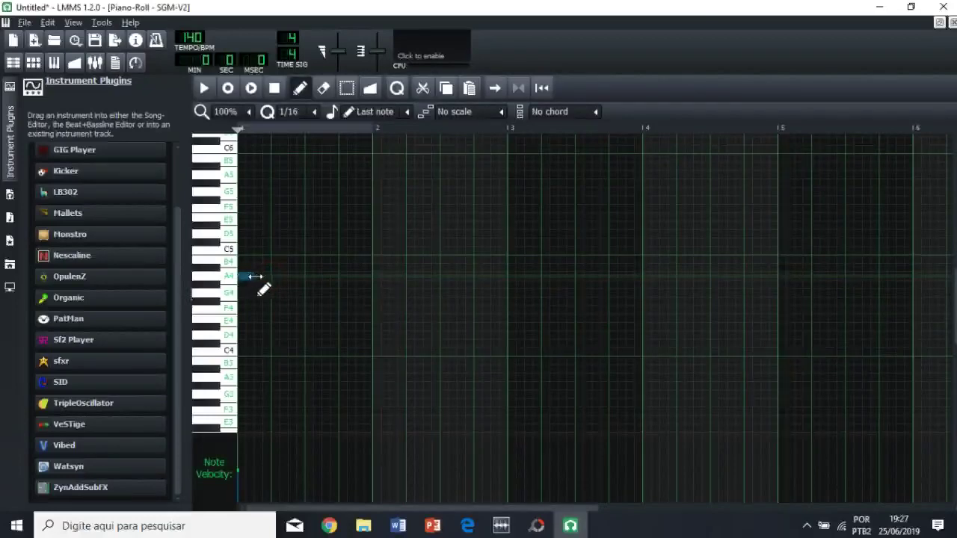
click(255, 277)
mouse_move(240, 277)
mouse_down()
mouse_move(240, 419)
mouse_move(237, 314)
mouse_move(251, 416)
mouse_move(247, 313)
mouse_move(240, 348)
mouse_move(256, 366)
mouse_move(253, 310)
mouse_move(247, 318)
mouse_up()
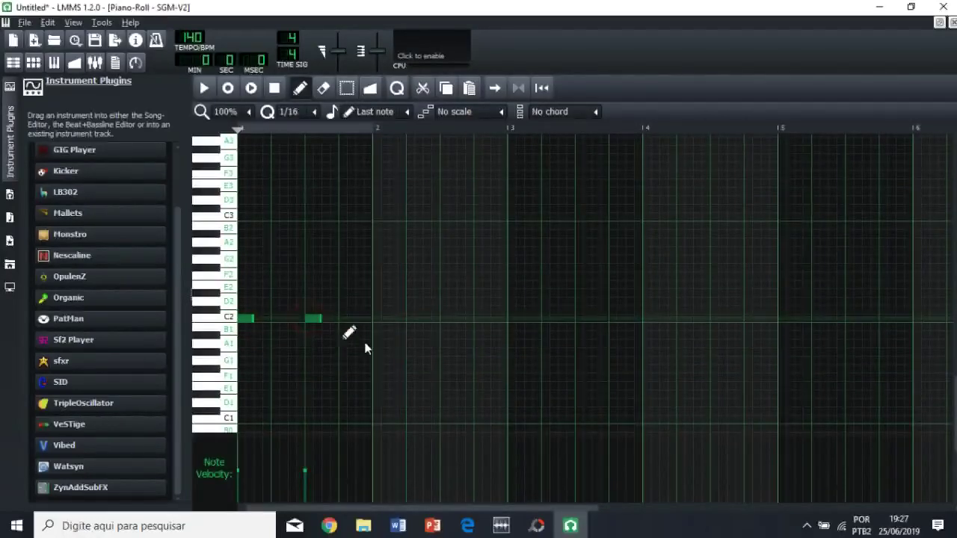
click(202, 88)
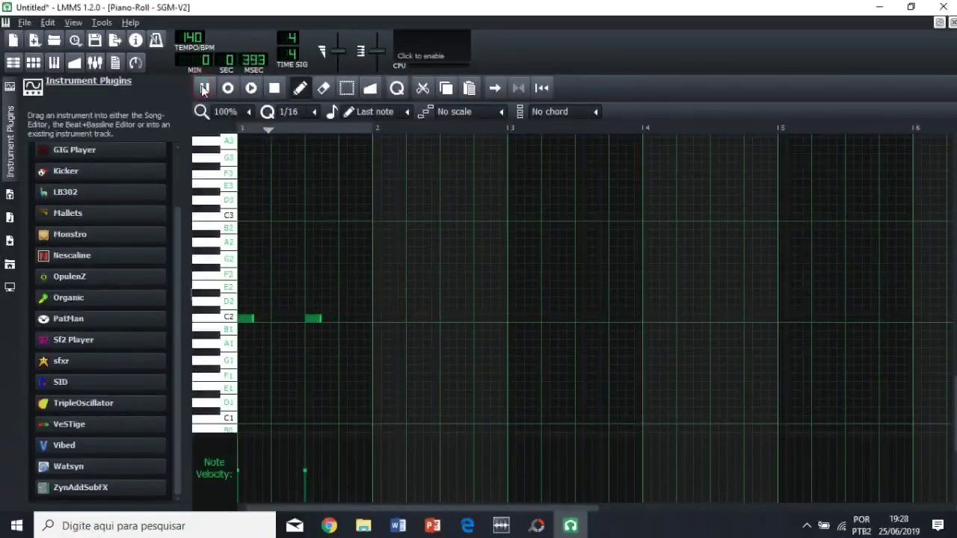
click(274, 89)
click(278, 285)
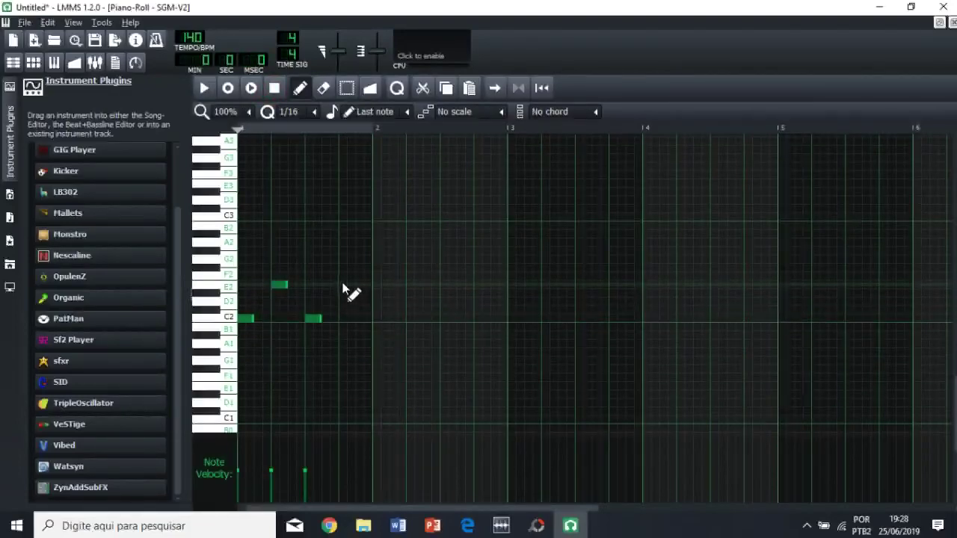
click(203, 88)
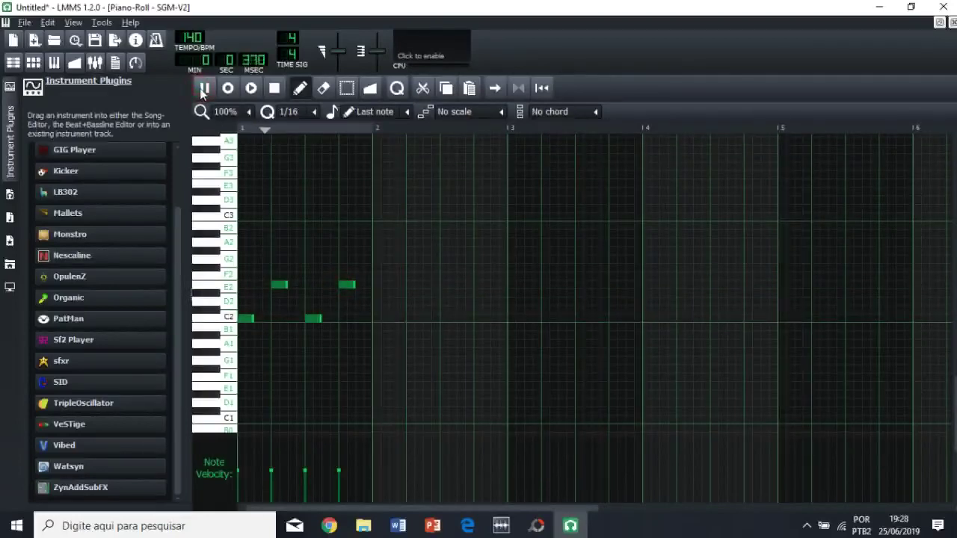
click(275, 88)
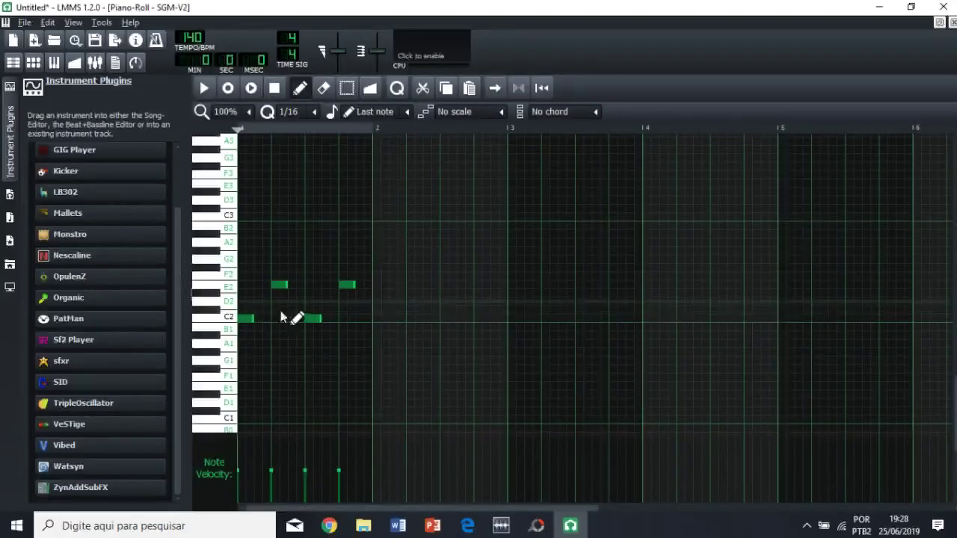
Step: Add four short off-beat G#2 hits and play back the finished beat
click(254, 251)
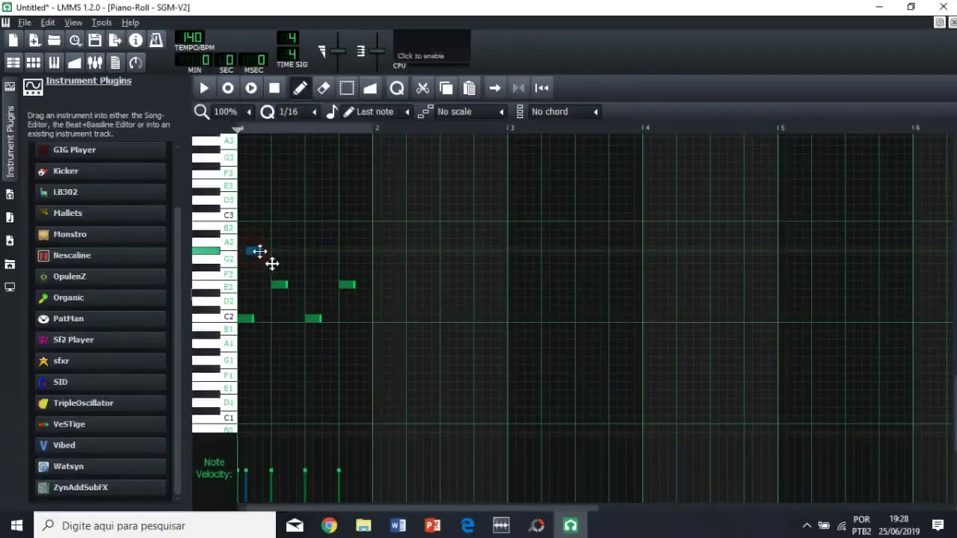
click(257, 250)
click(291, 250)
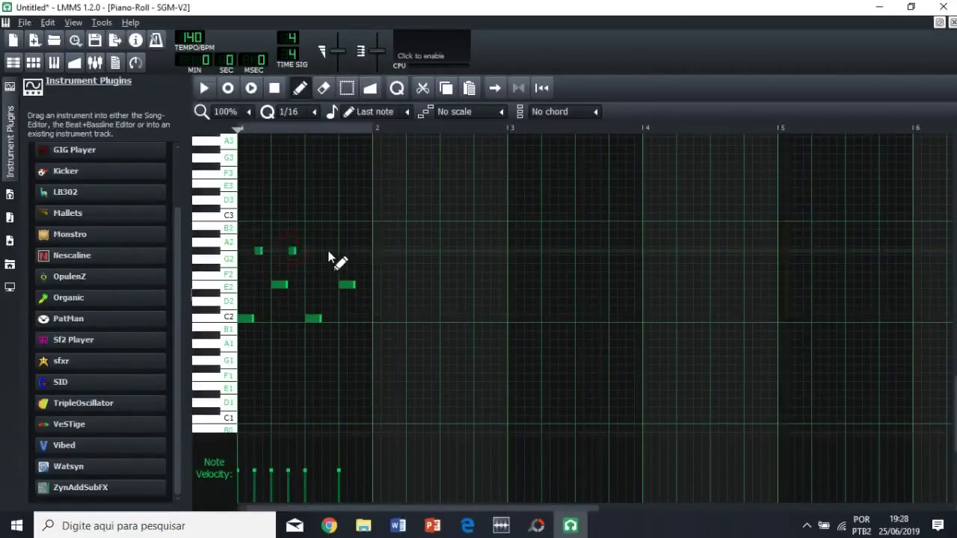
click(325, 250)
click(204, 88)
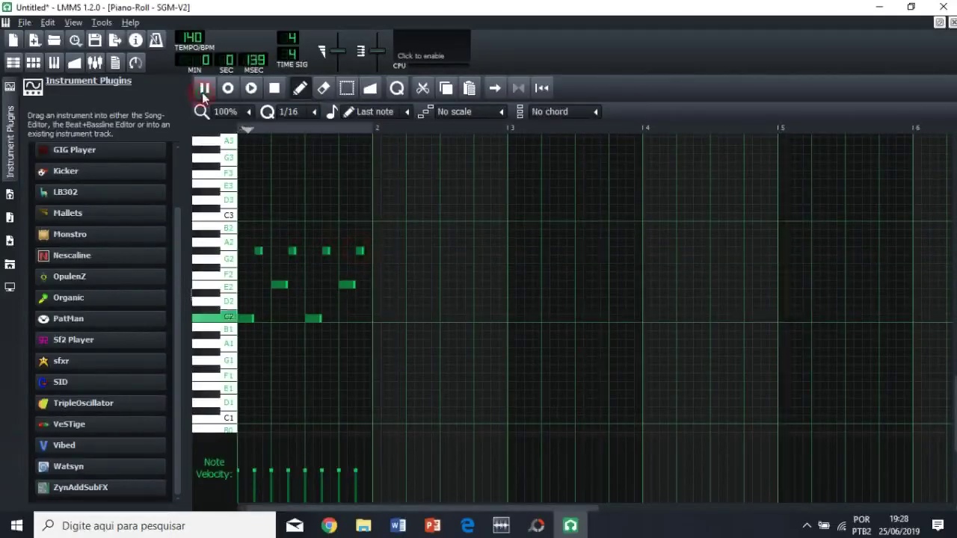
click(280, 91)
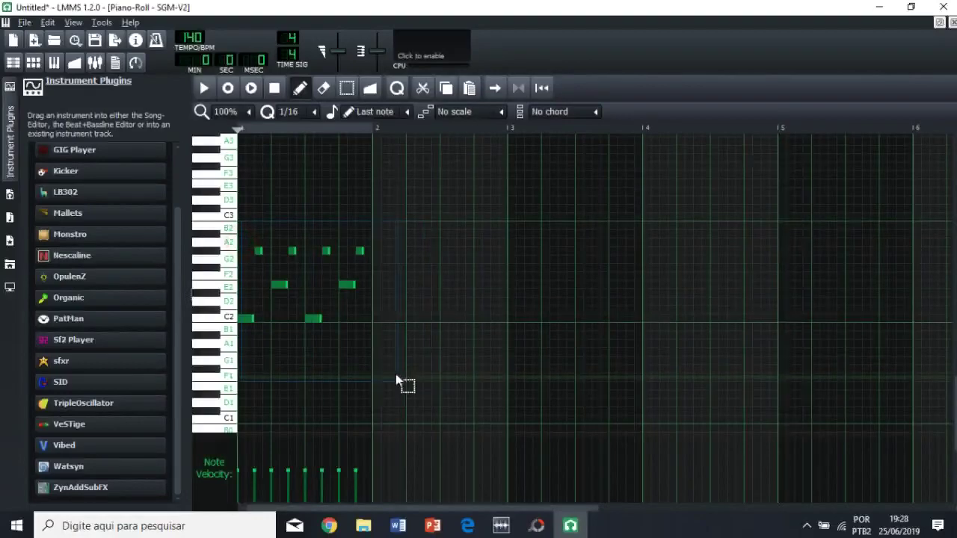
Step: Copy the bar-1 beat into bar 2, then the two-bar figure into bars 3–4
key(ctrl+a)
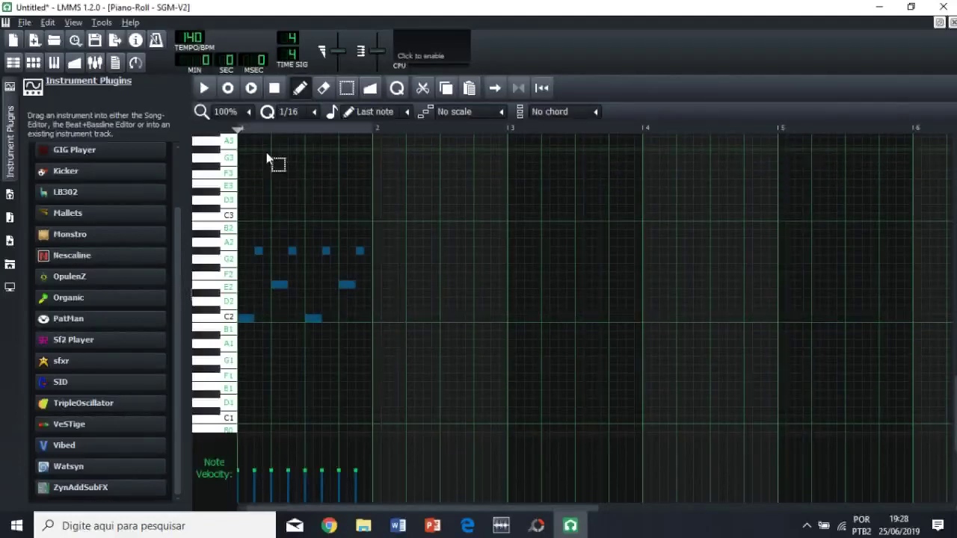
mouse_move(264, 149)
mouse_down()
mouse_move(313, 169)
mouse_move(292, 187)
mouse_move(300, 191)
mouse_move(388, 210)
mouse_move(316, 166)
mouse_move(335, 181)
mouse_up()
key(ctrl+a)
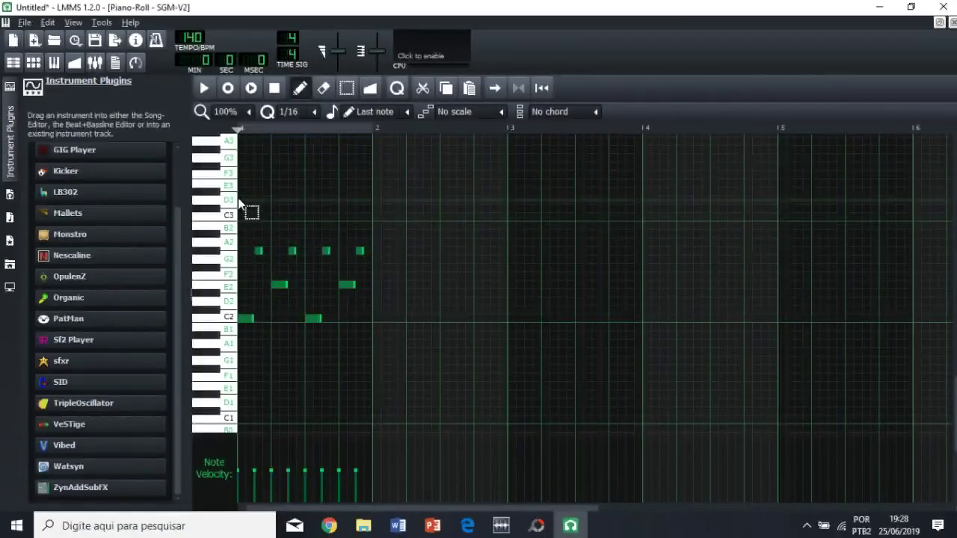
key(Escape)
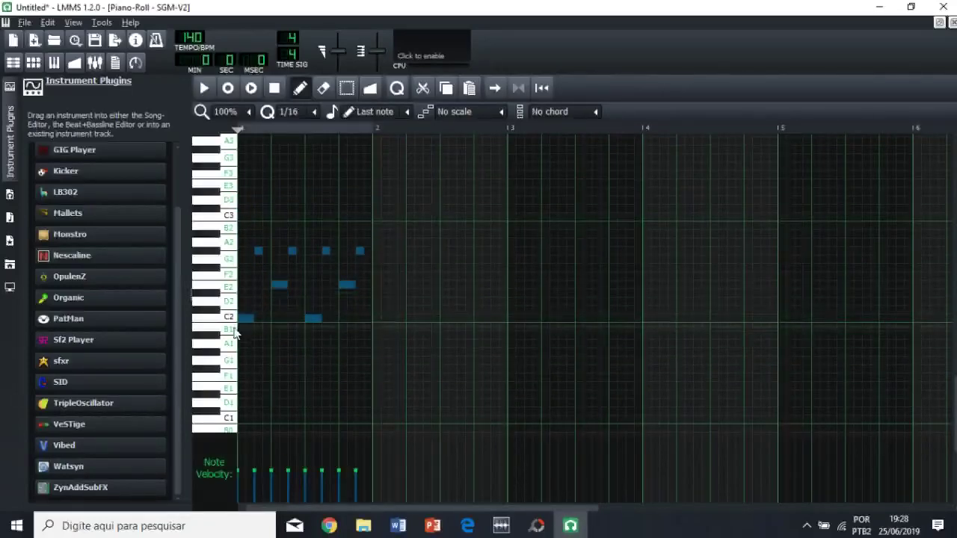
right_click(245, 320)
drag(246, 320, 381, 318)
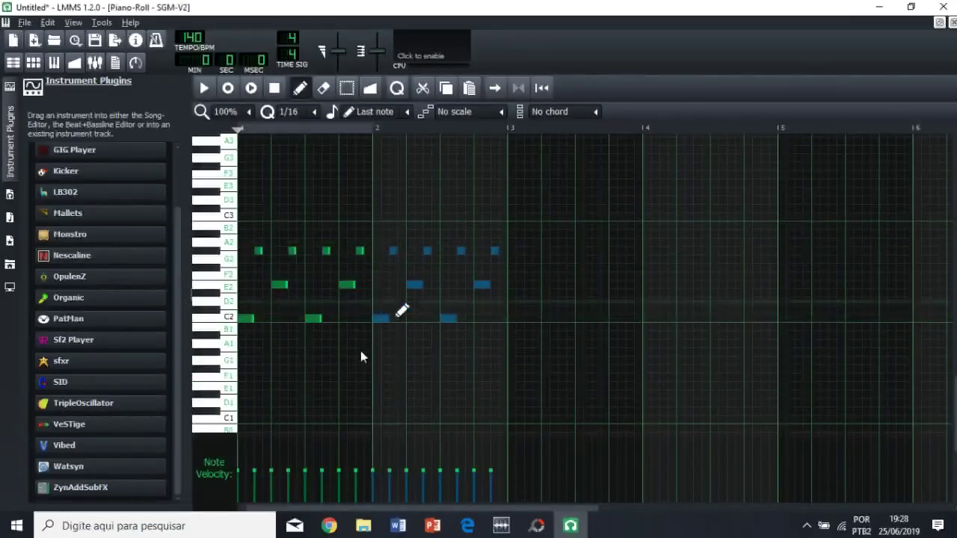
drag(380, 320, 658, 319)
click(484, 196)
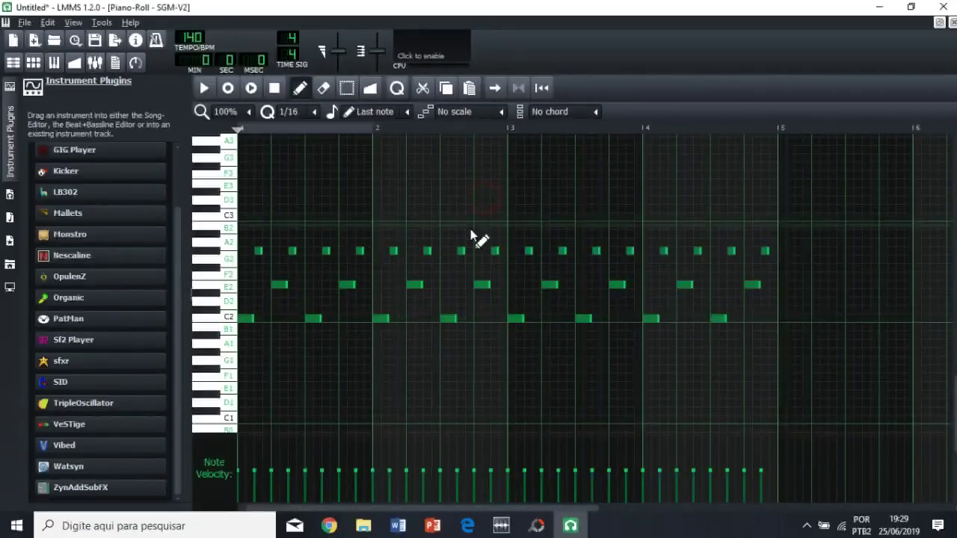
Step: Draw C#3 notes at bars 1 and 3, select both, and adjust their velocity
scroll(441, 254, up, 3)
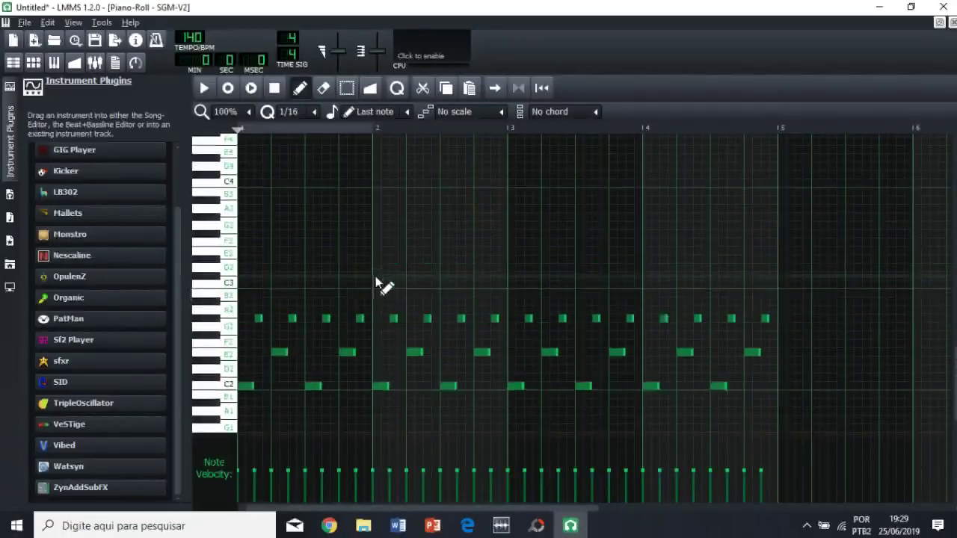
click(241, 261)
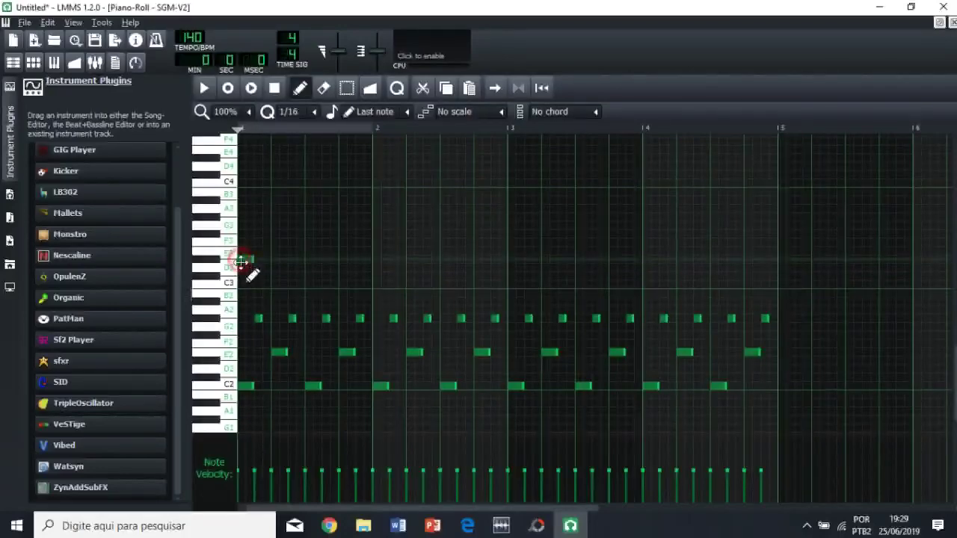
drag(241, 261, 241, 276)
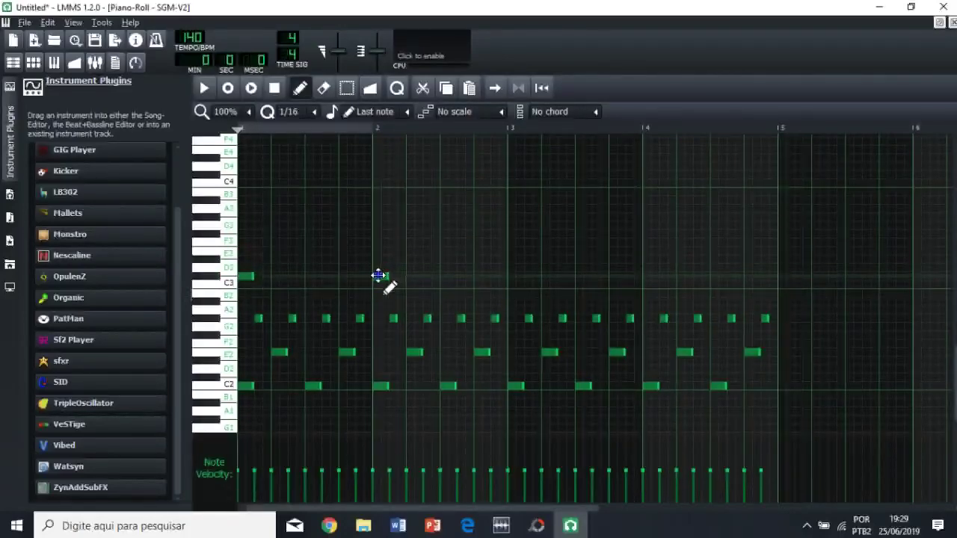
click(514, 277)
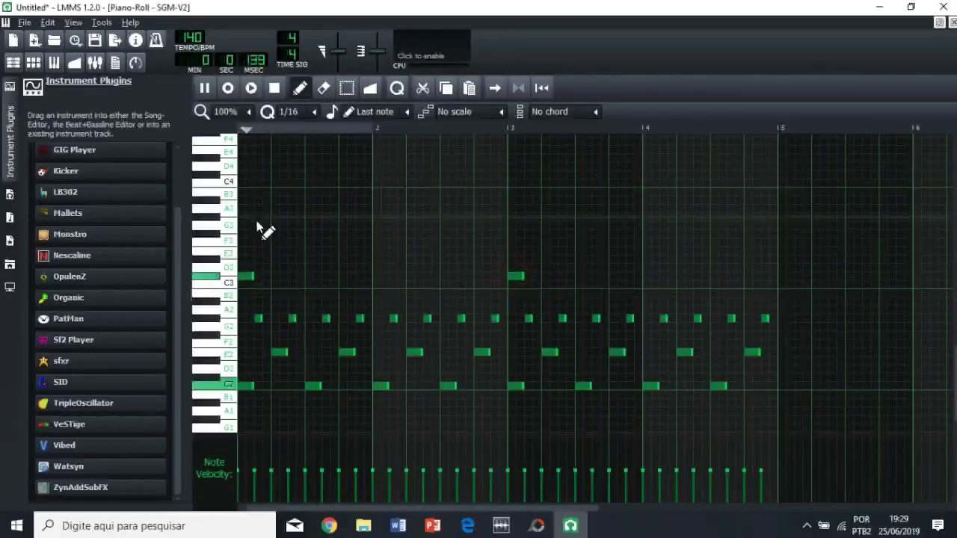
click(247, 272)
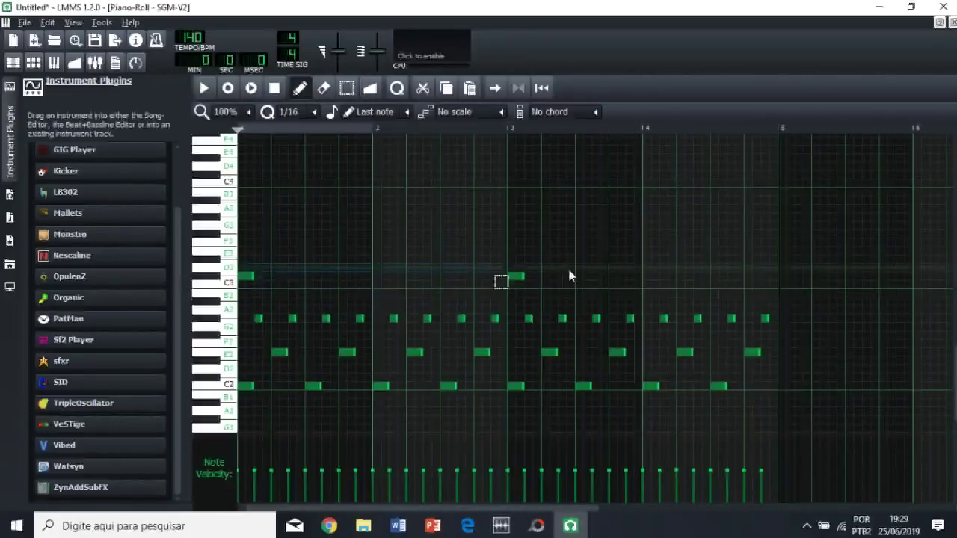
drag(555, 283, 237, 269)
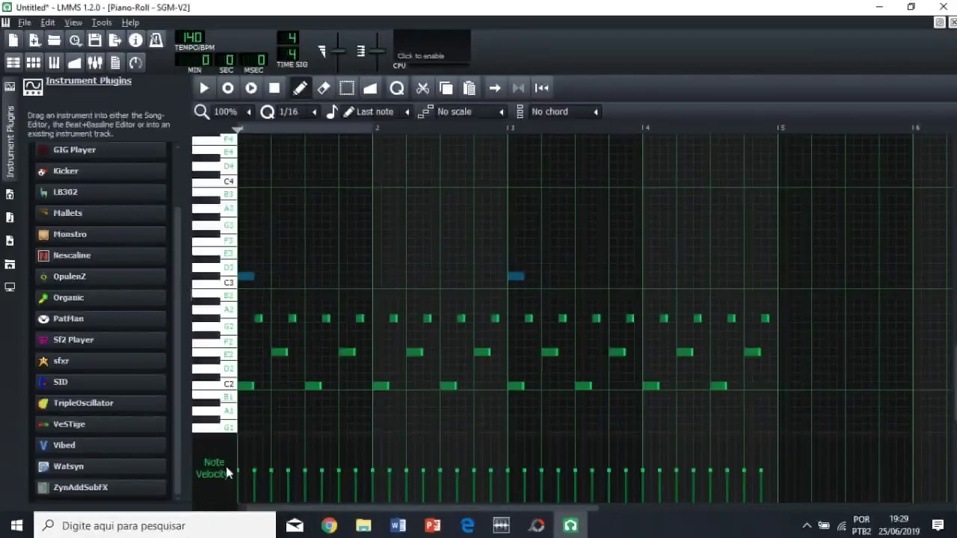
mouse_move(514, 487)
mouse_down()
mouse_move(515, 457)
mouse_move(518, 474)
mouse_move(523, 467)
mouse_move(514, 480)
mouse_up()
Step: Fine-tune the C#3 notes' velocity while auditioning, then close the piano roll
key(space)
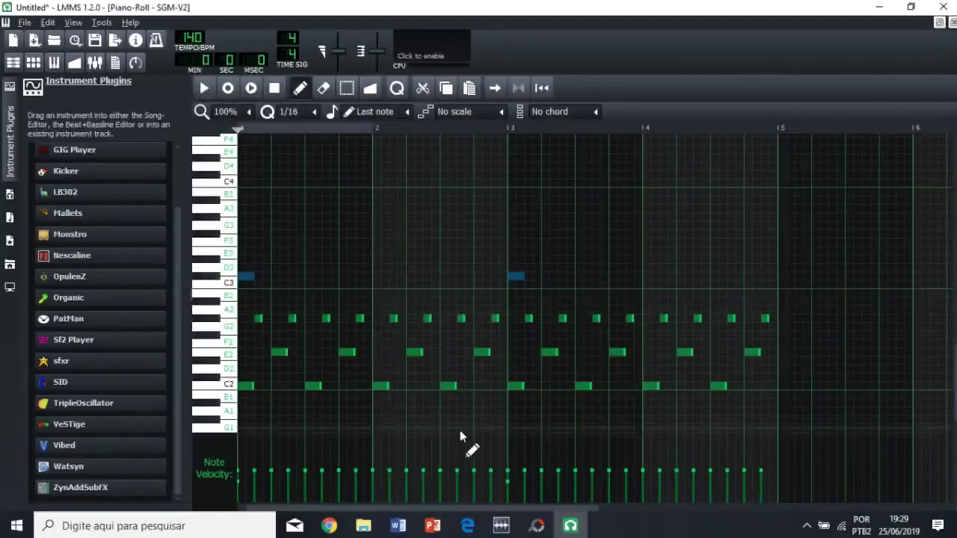
key(space)
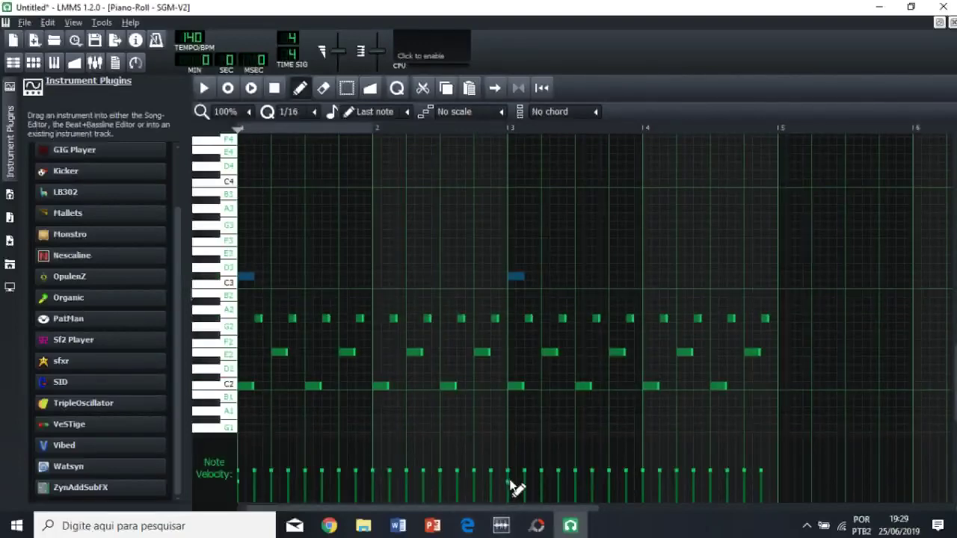
drag(511, 481, 512, 478)
key(space)
ctrl+click(387, 251)
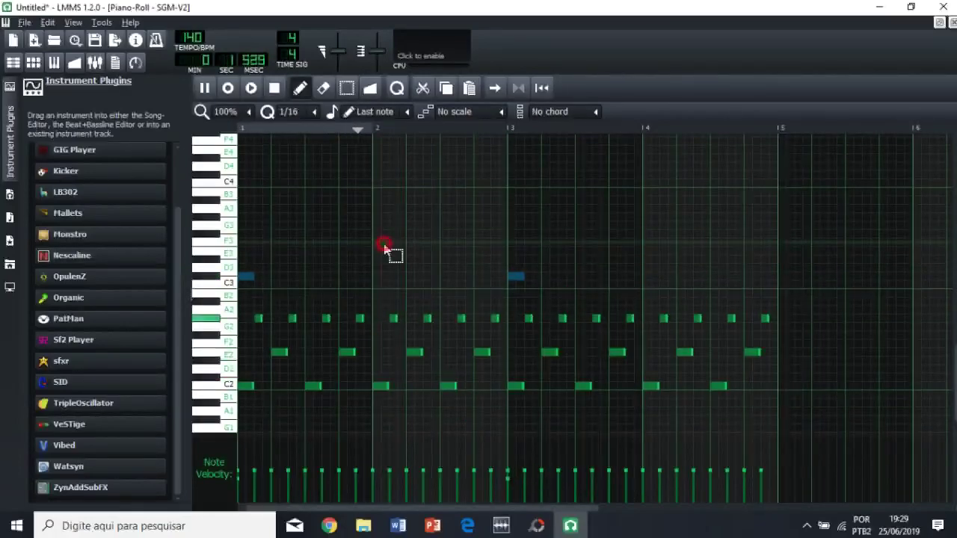
click(274, 88)
click(953, 22)
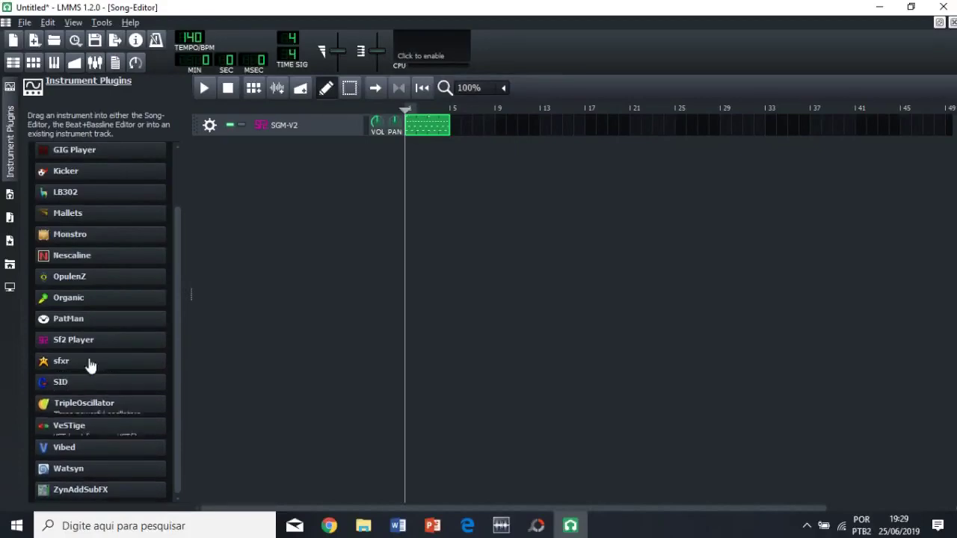
Step: Add a second Sf2 Player track and rename the SGM-V2 track to 'Drums'
drag(95, 360, 234, 158)
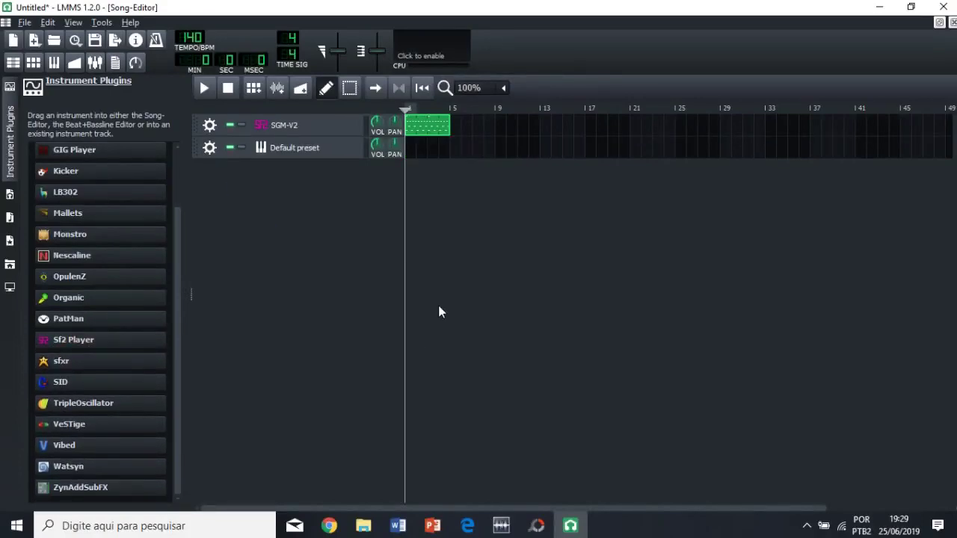
click(301, 154)
double_click(302, 123)
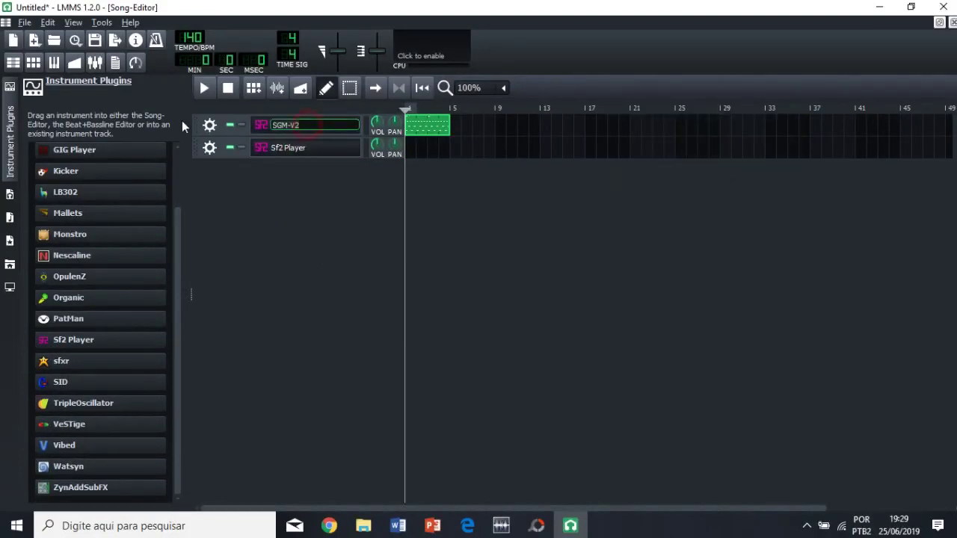
text(Drums)
key(Return)
Step: Rename the new track to 'Bass' and bring up the options for its bar 1
double_click(307, 145)
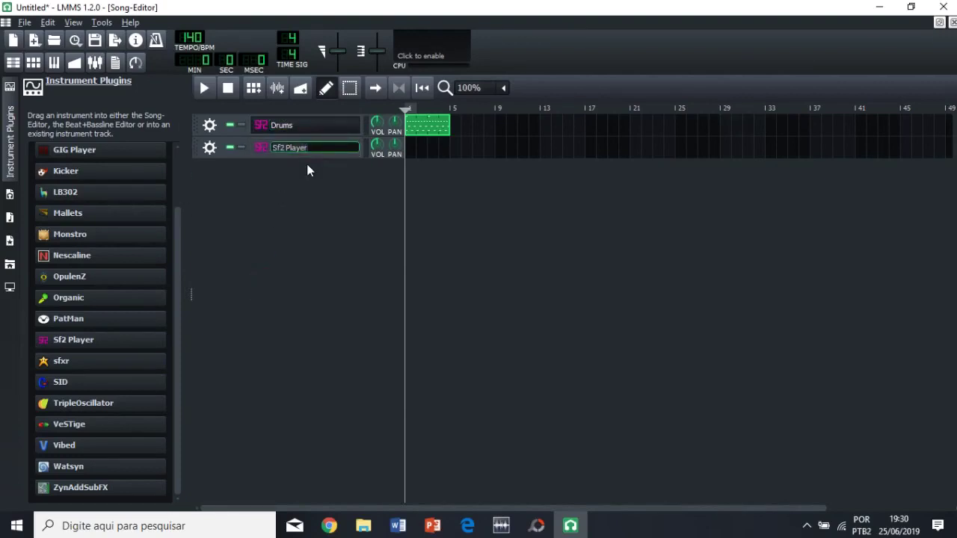
key(BackSpace)
text(Bass)
key(Return)
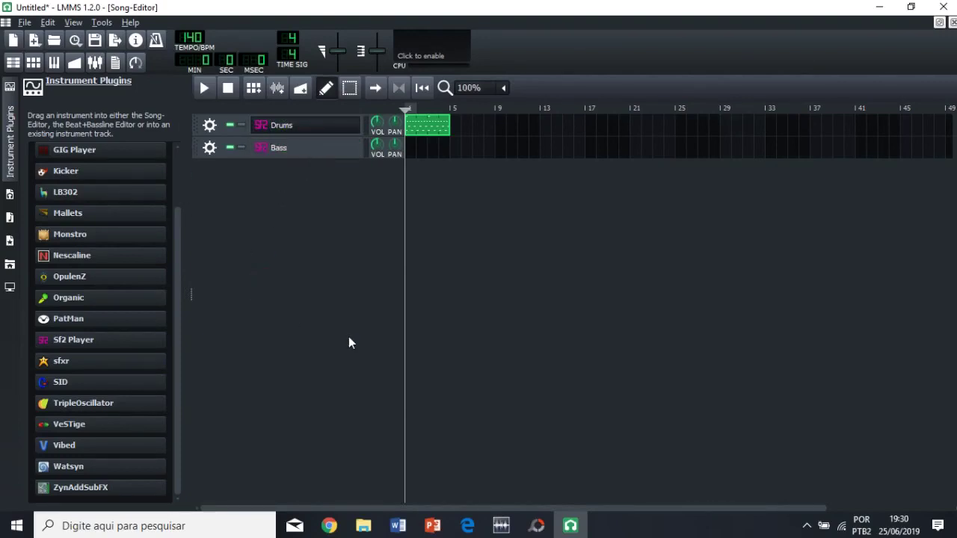
right_click(410, 149)
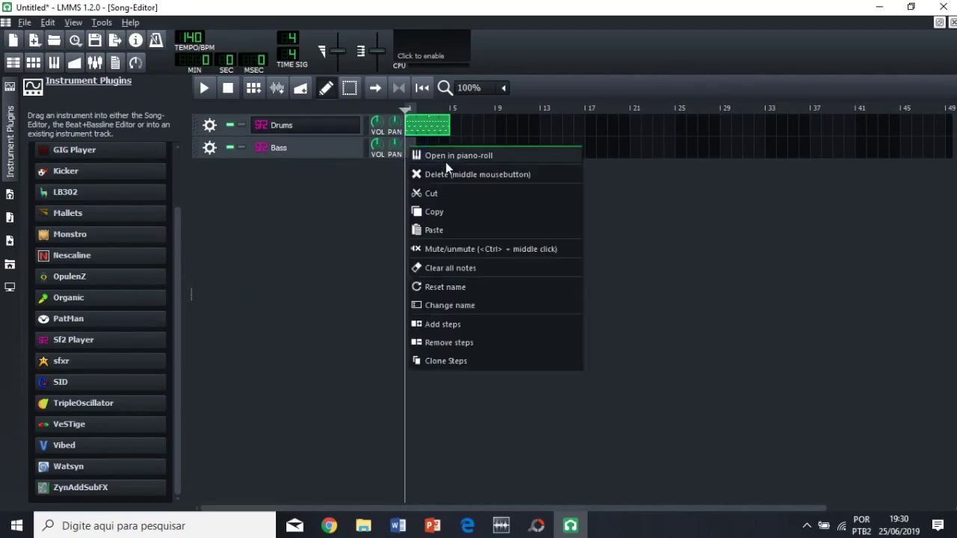
Step: Draw an F#5 note followed by a B4 note at the Bass pattern's start, then close it
click(478, 156)
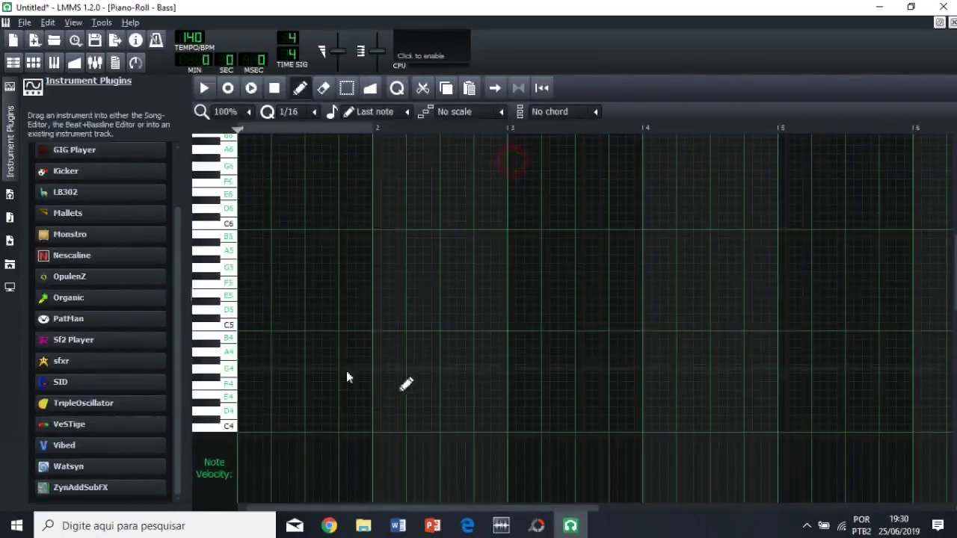
scroll(258, 273, down, 3)
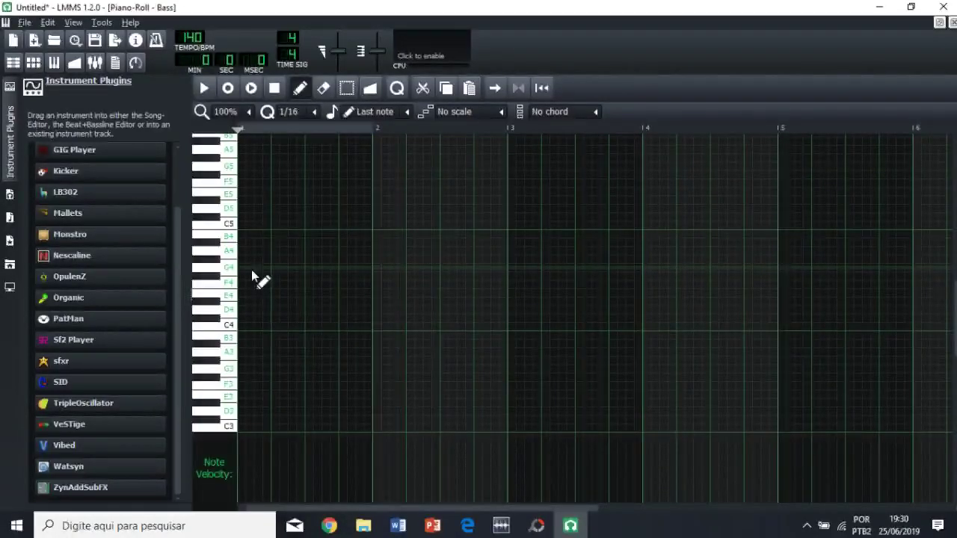
scroll(251, 217, up, 1)
click(244, 202)
drag(255, 215, 255, 222)
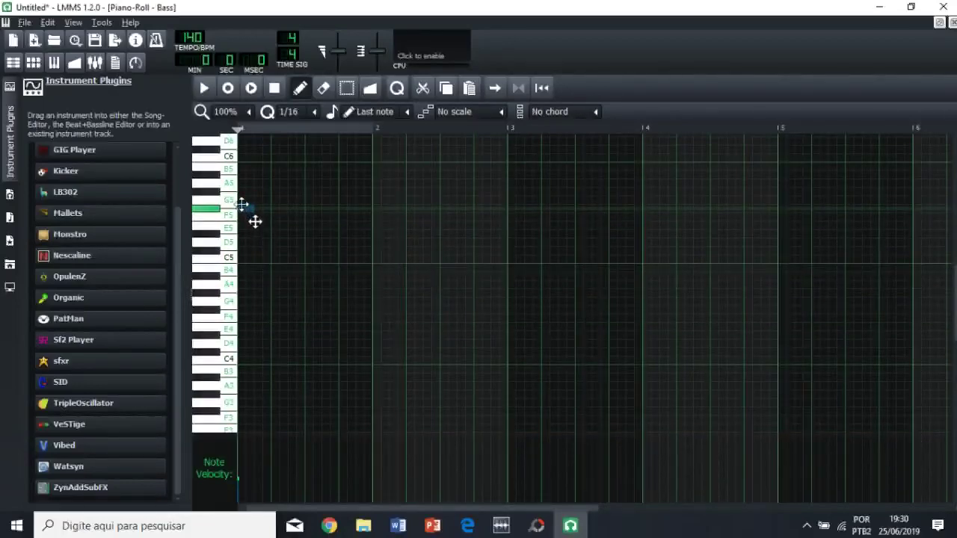
click(274, 271)
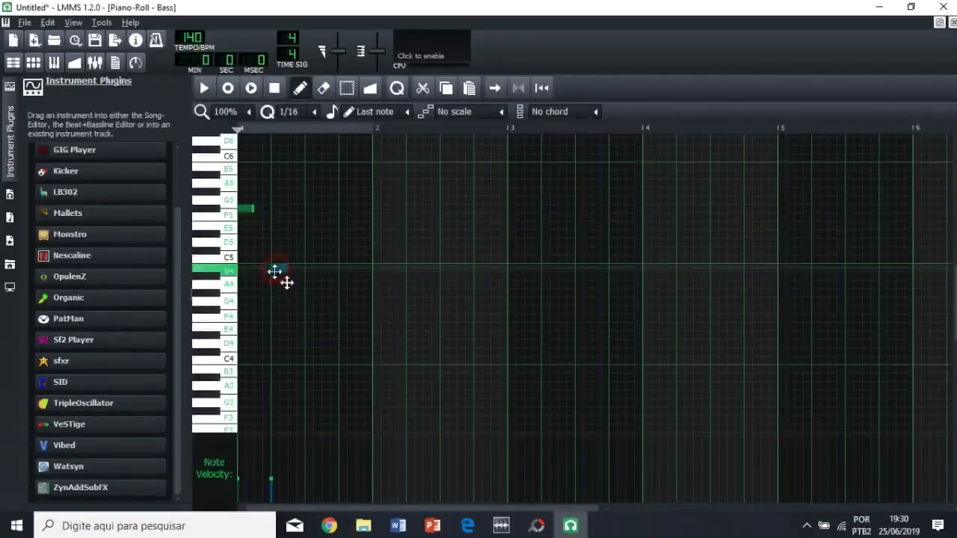
key(F5)
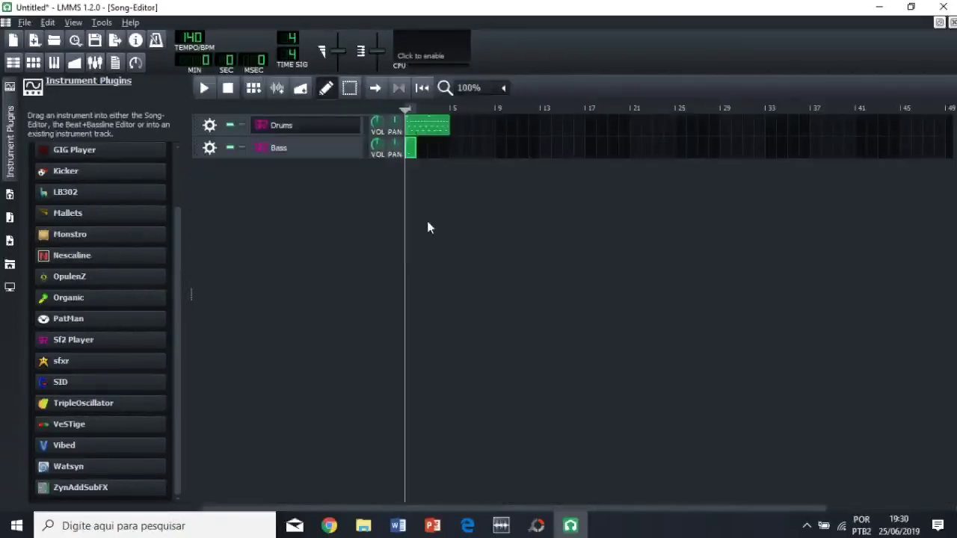
Step: Switch the Bass track to the 34 Picked Bass soundfont patch and reopen its pattern in the piano roll
click(317, 151)
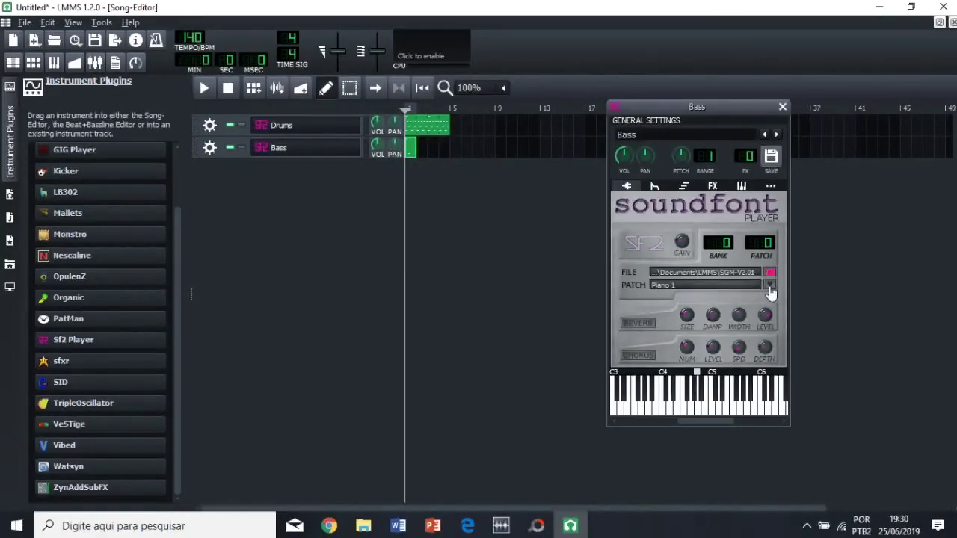
click(770, 291)
scroll(527, 285, down, 4)
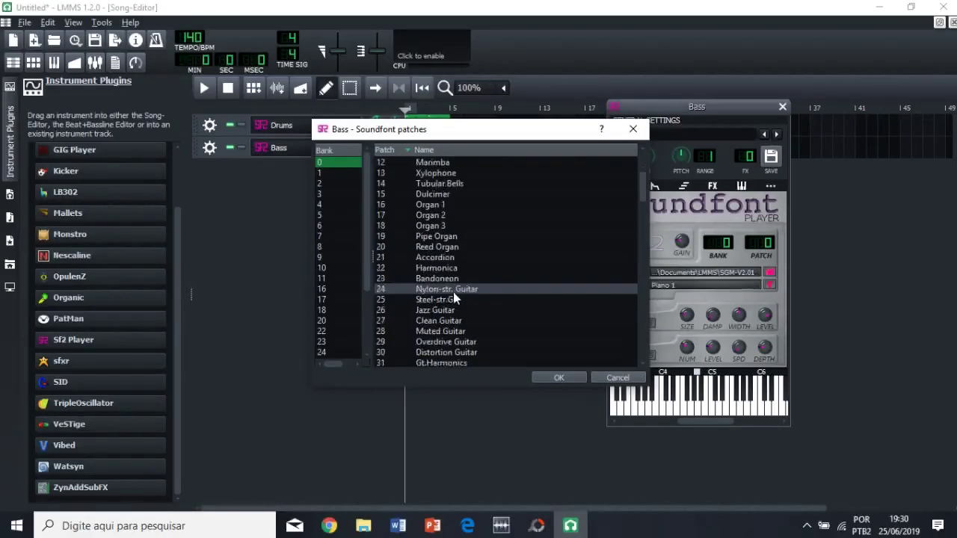
scroll(456, 270, down, 3)
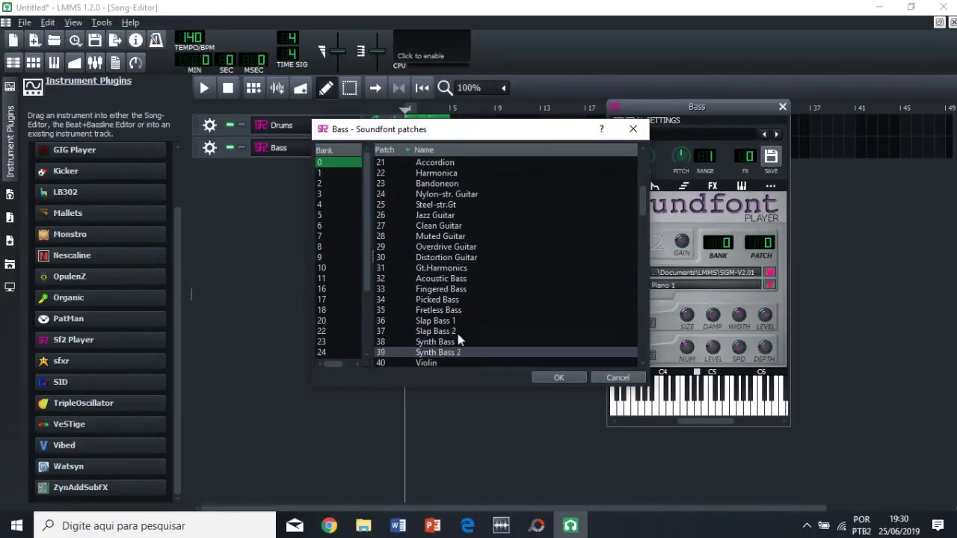
scroll(456, 279, down, 1)
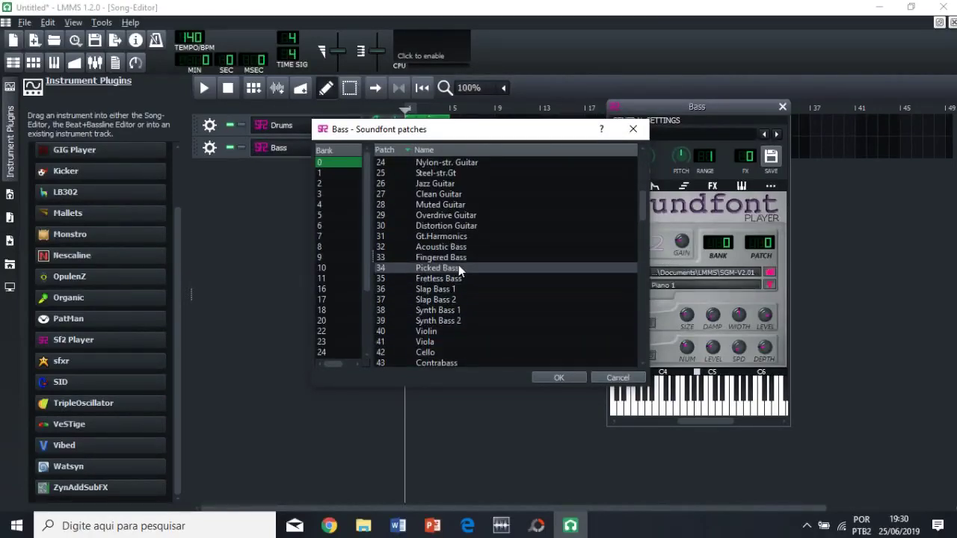
click(459, 269)
click(556, 378)
click(783, 107)
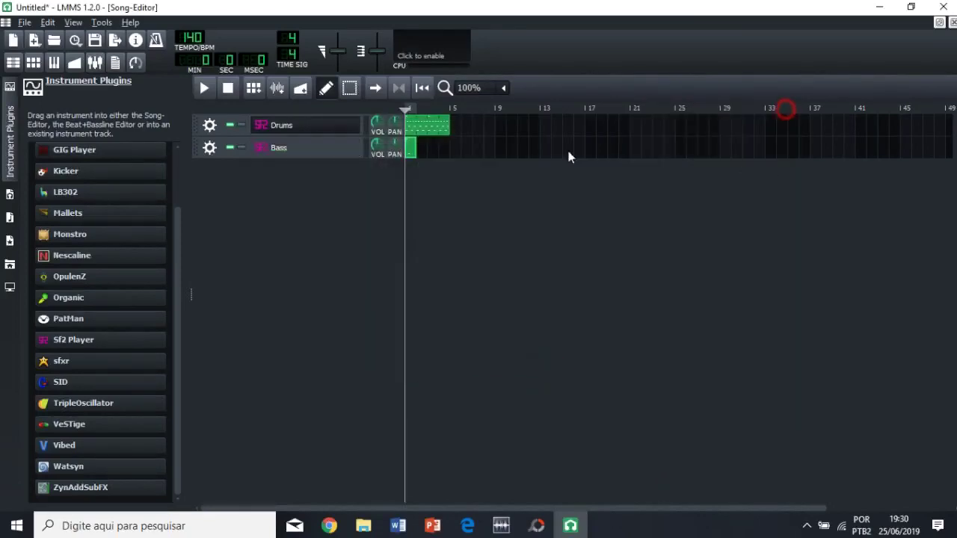
right_click(410, 147)
click(430, 154)
Step: Draw four first-bar riff notes, alternating between the higher row and B4
click(204, 88)
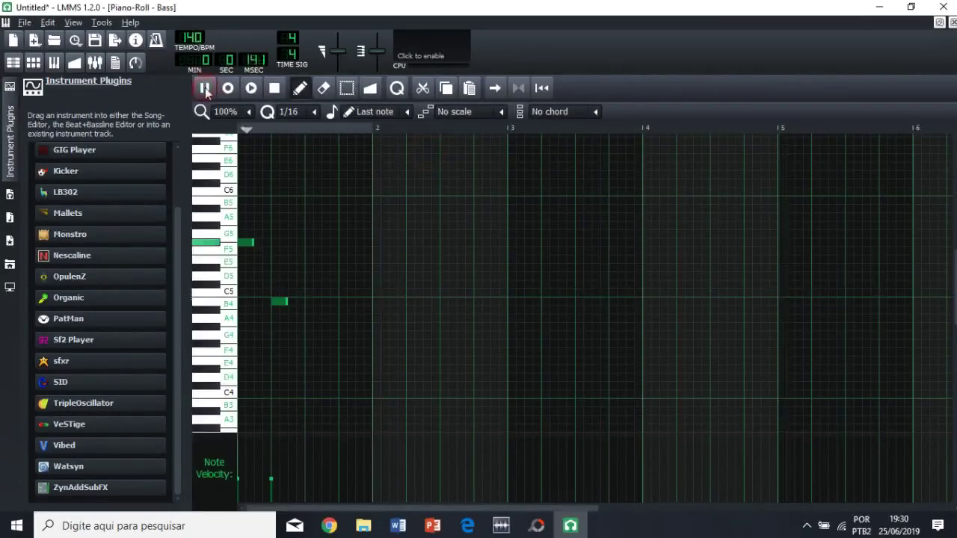
click(274, 89)
click(310, 242)
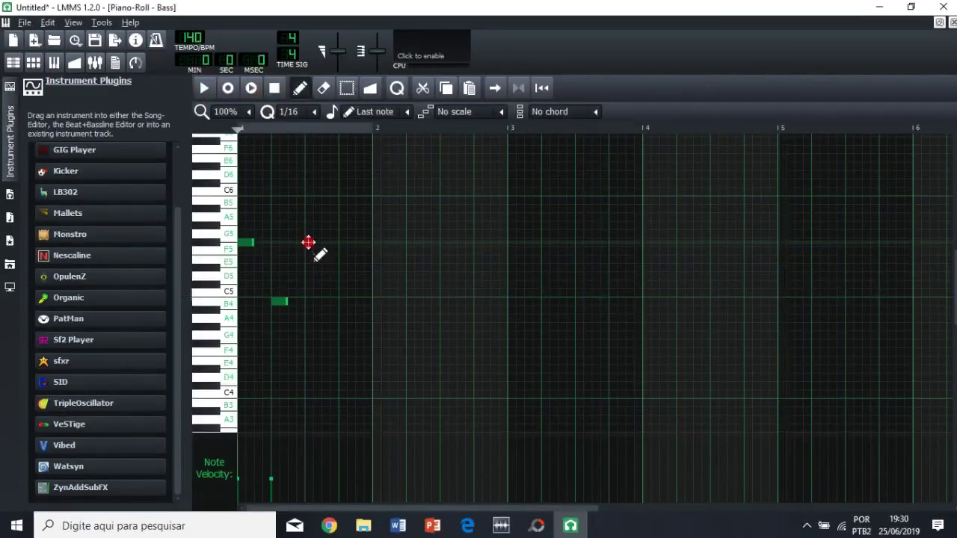
click(342, 302)
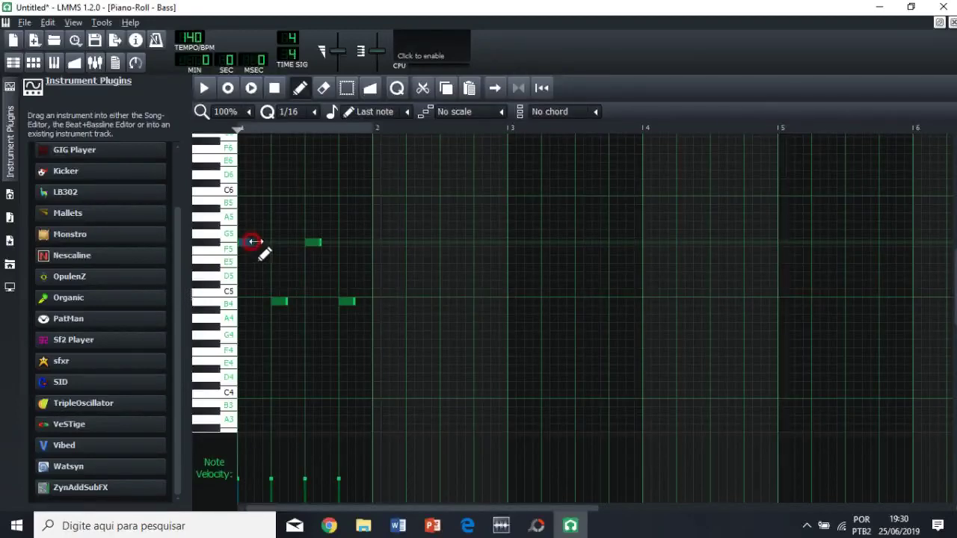
click(319, 241)
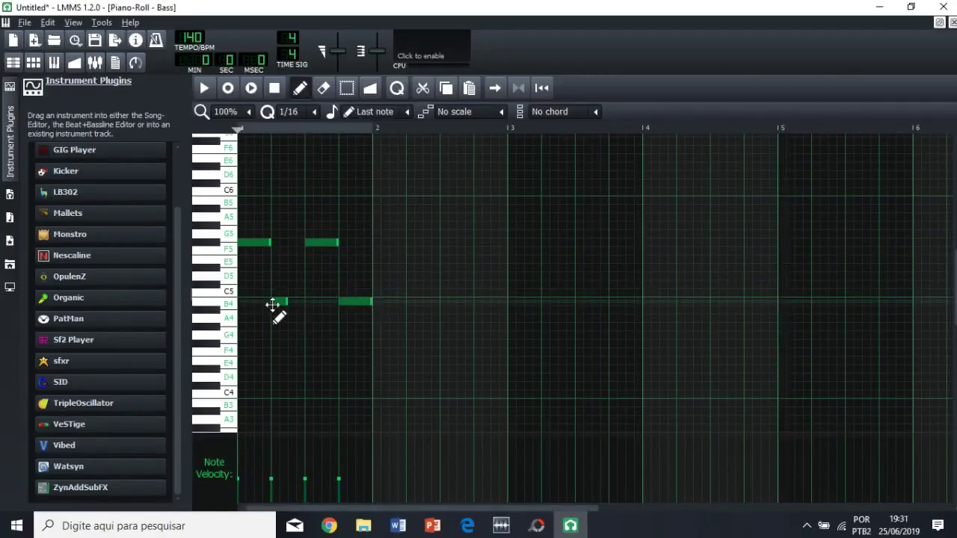
click(295, 302)
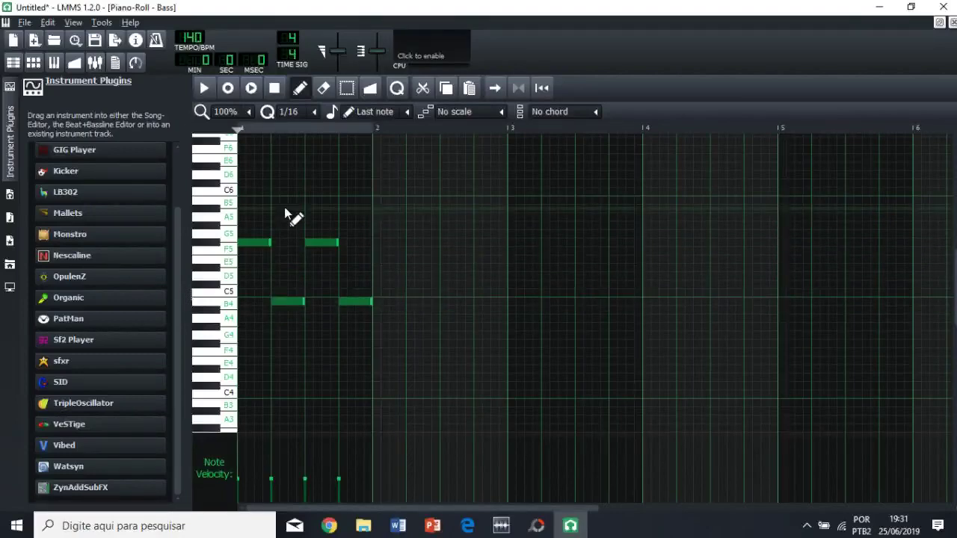
Step: Lengthen all four riff notes to about a beat each and play the riff
drag(252, 209, 376, 362)
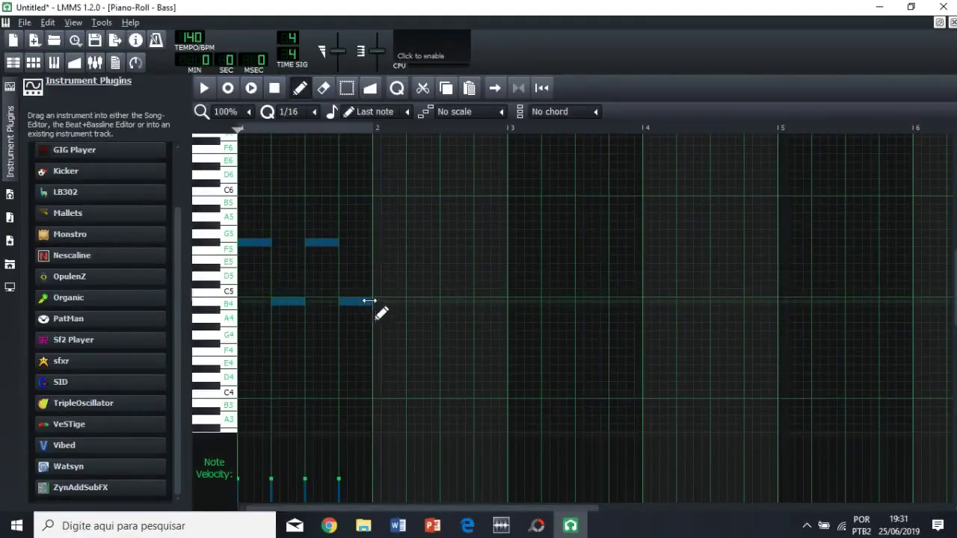
drag(400, 305, 371, 304)
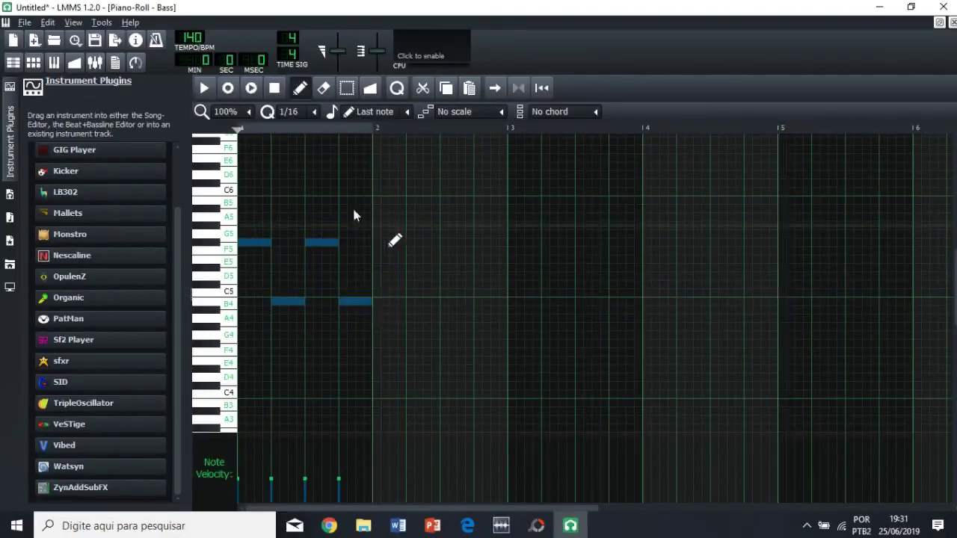
key(space)
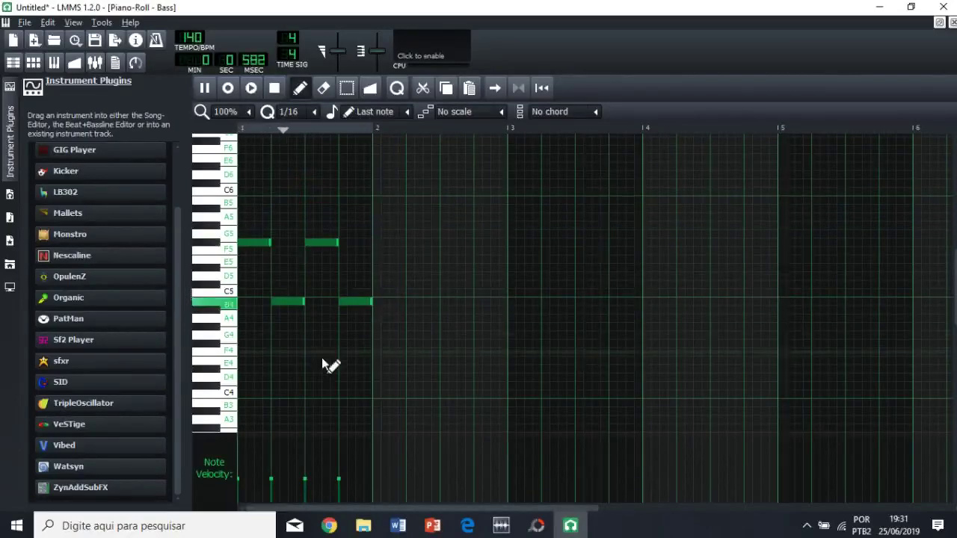
Step: Copy the four-note riff one bar to the right at a time until it reaches bar 5, play it, then select all notes
key(space)
ctrl+click(252, 215)
drag(351, 321, 351, 321)
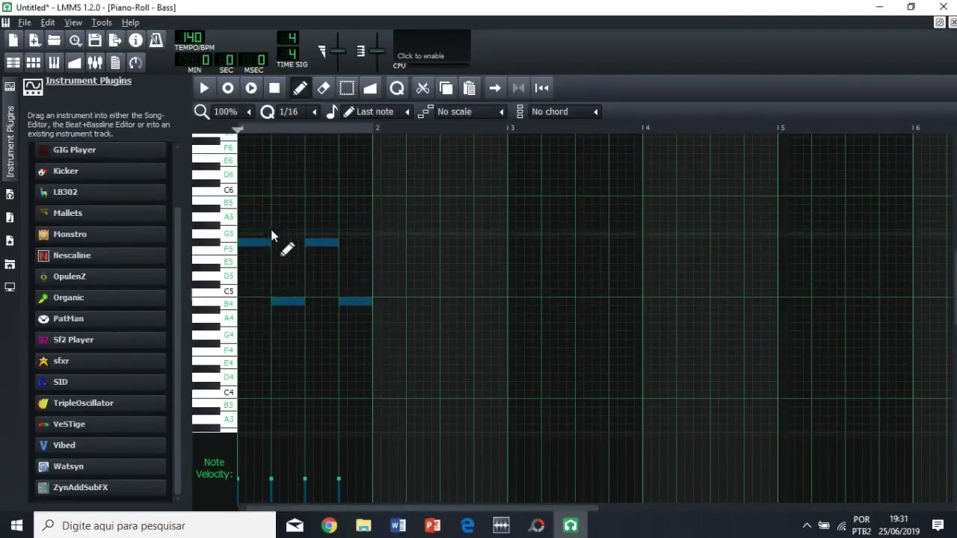
drag(270, 244, 668, 252)
click(545, 212)
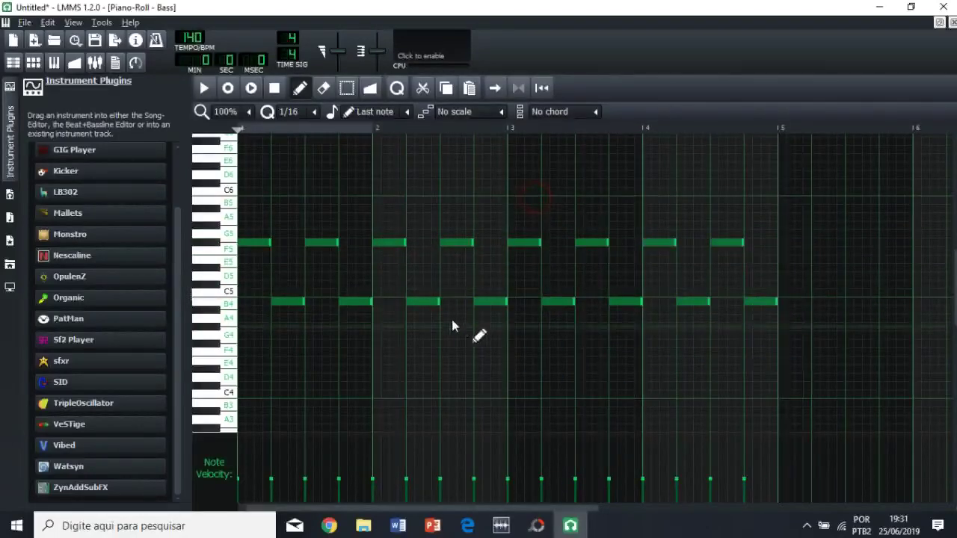
key(space)
key(space)
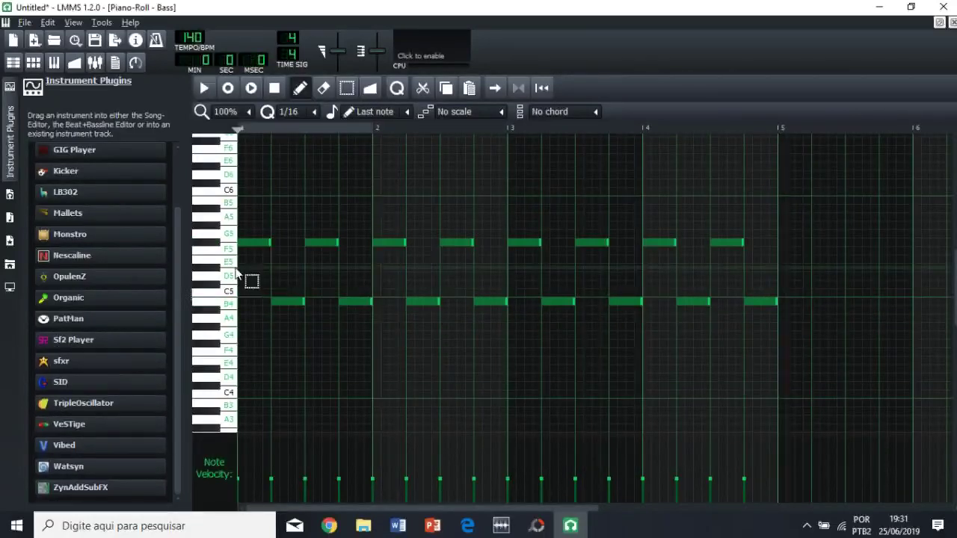
key(ctrl+a)
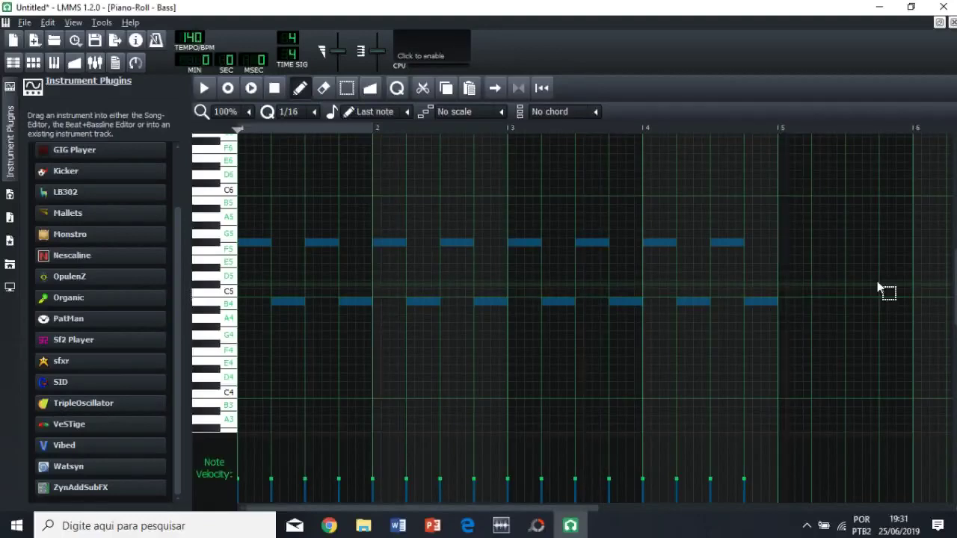
Step: Transpose the whole Bass riff down three octaves to F#2 and B1, then close the piano roll
key(ctrl+Down)
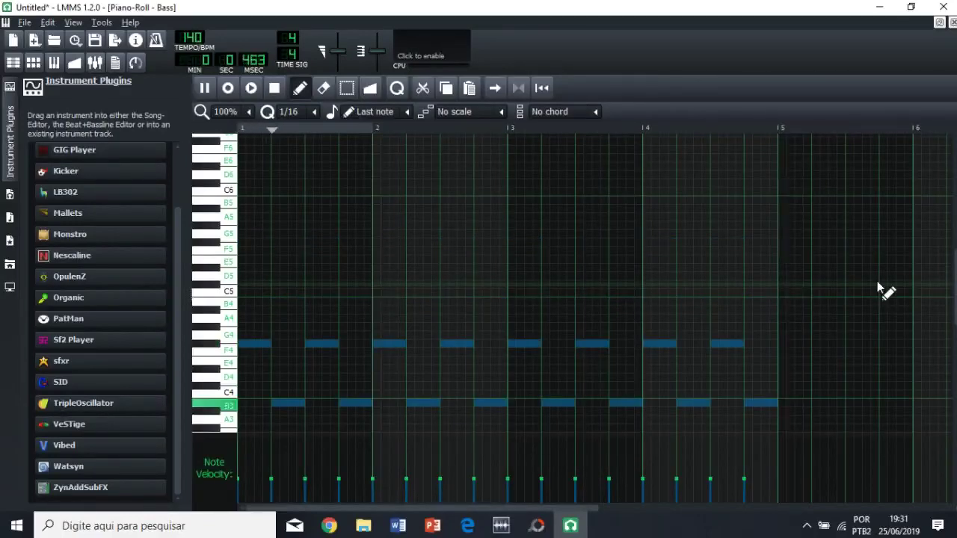
key(ctrl+Down)
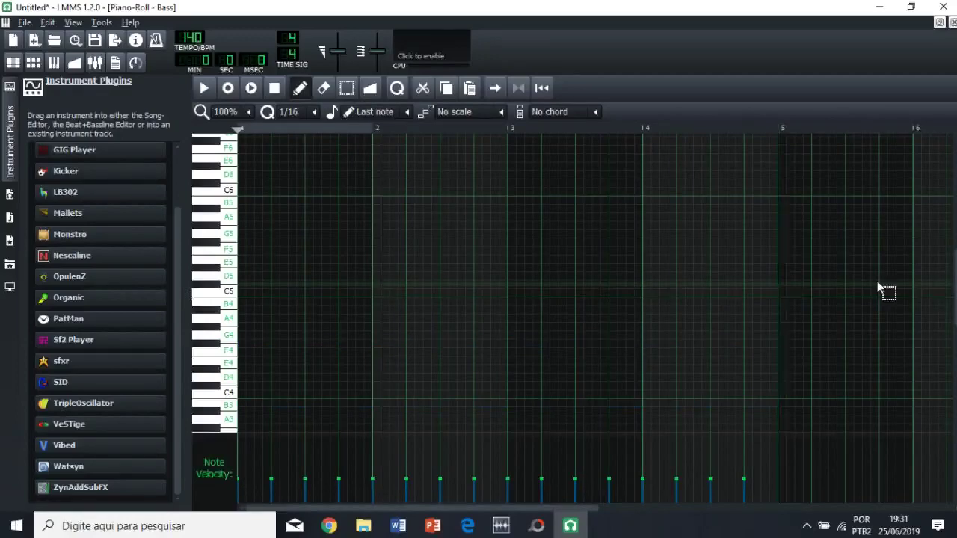
scroll(874, 284, down, 4)
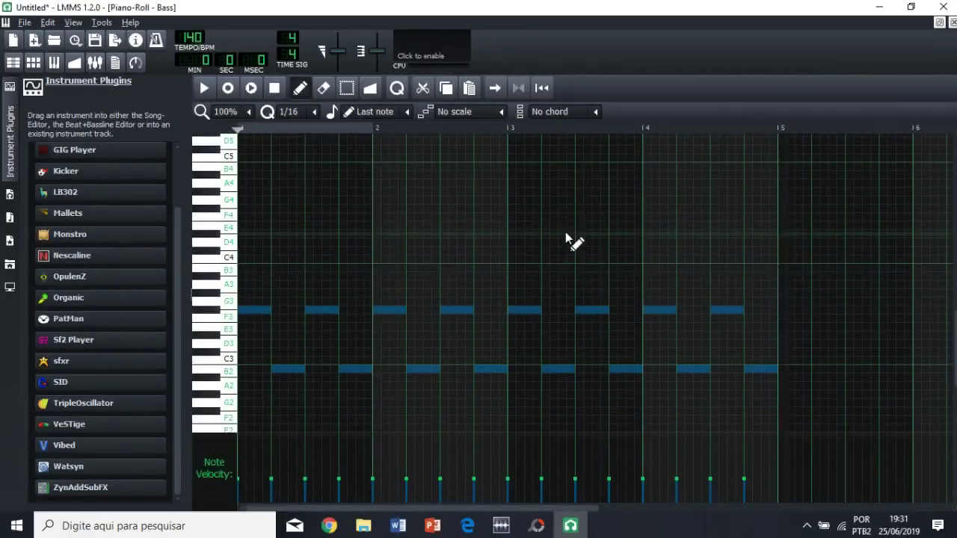
key(space)
key(ctrl+Down)
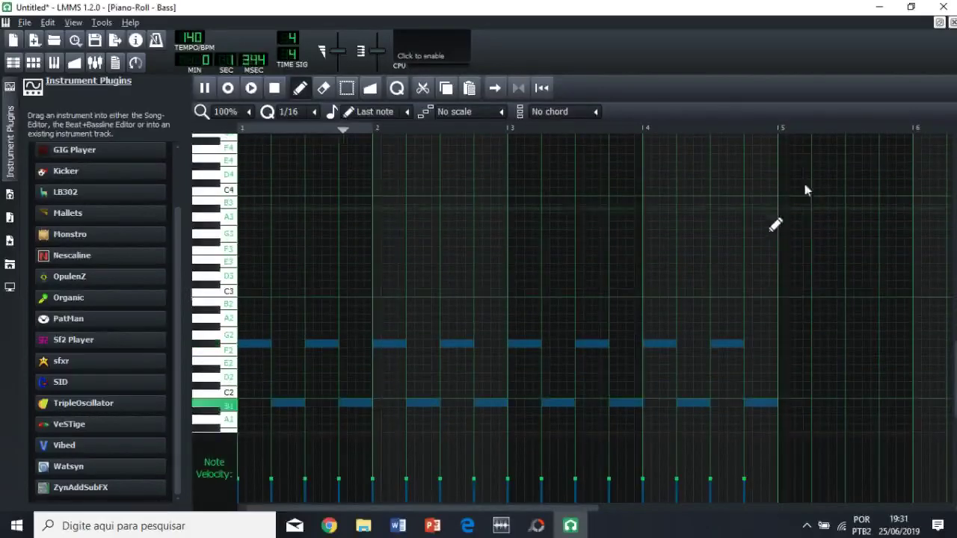
click(950, 23)
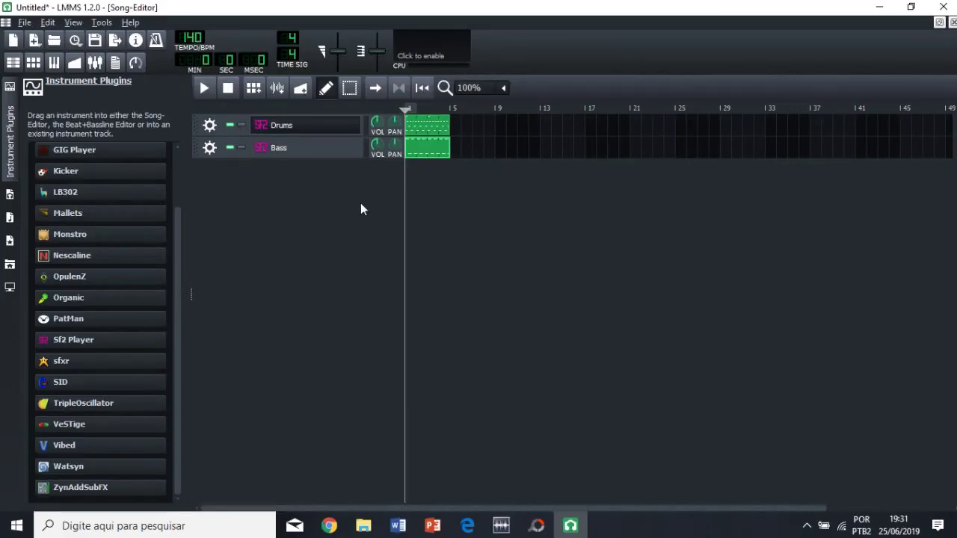
right_click(430, 152)
click(452, 159)
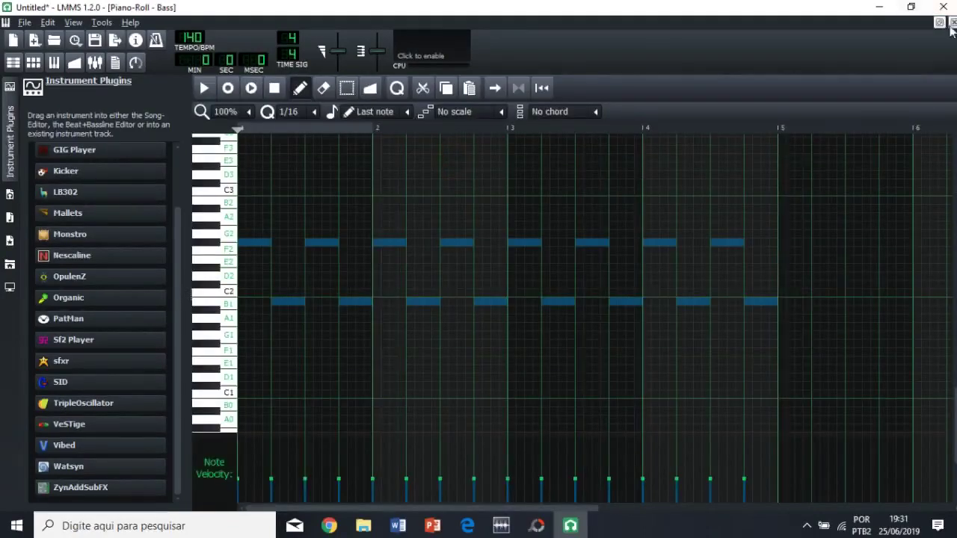
click(203, 89)
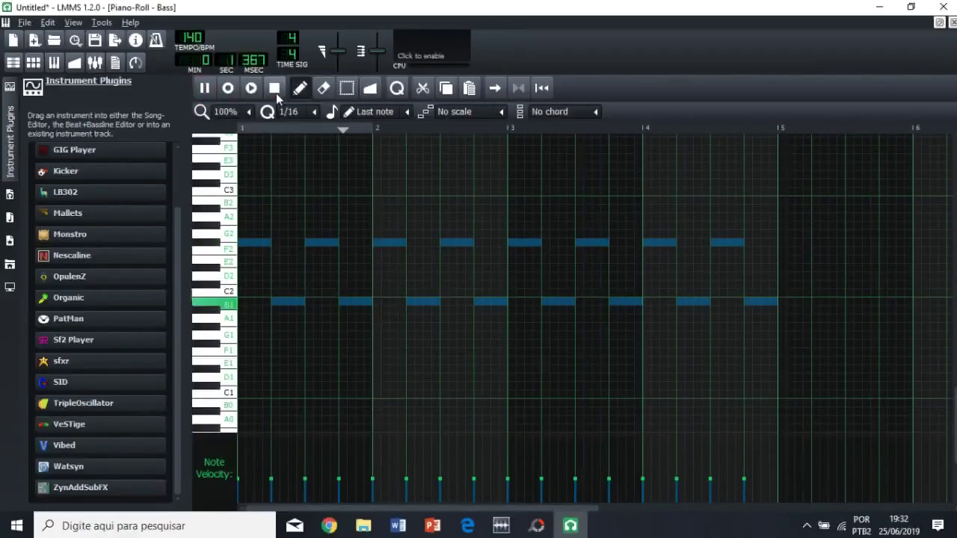
click(275, 91)
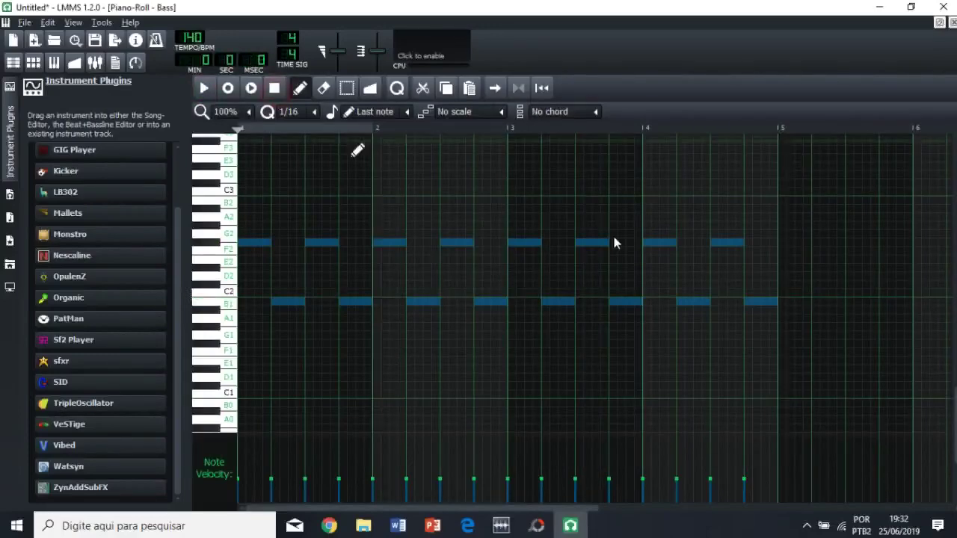
click(952, 23)
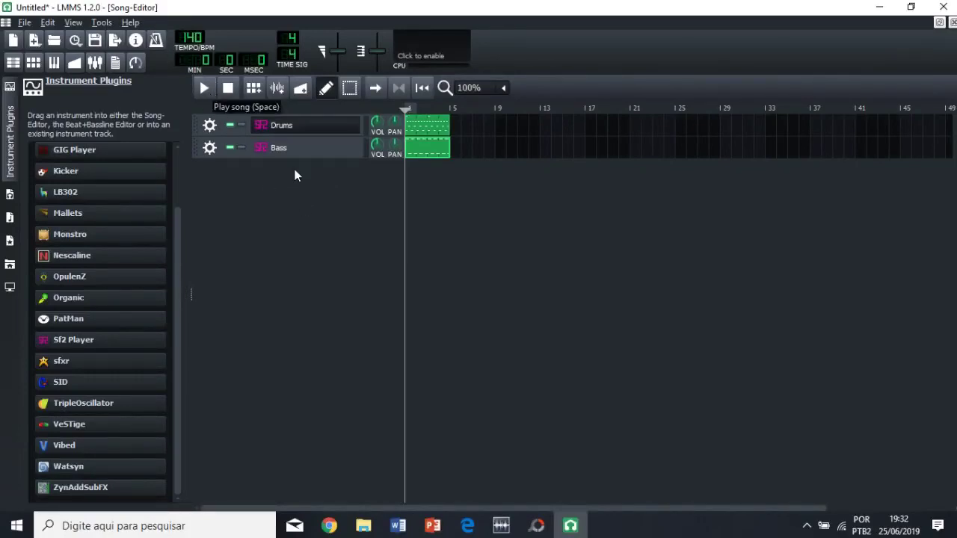
click(203, 88)
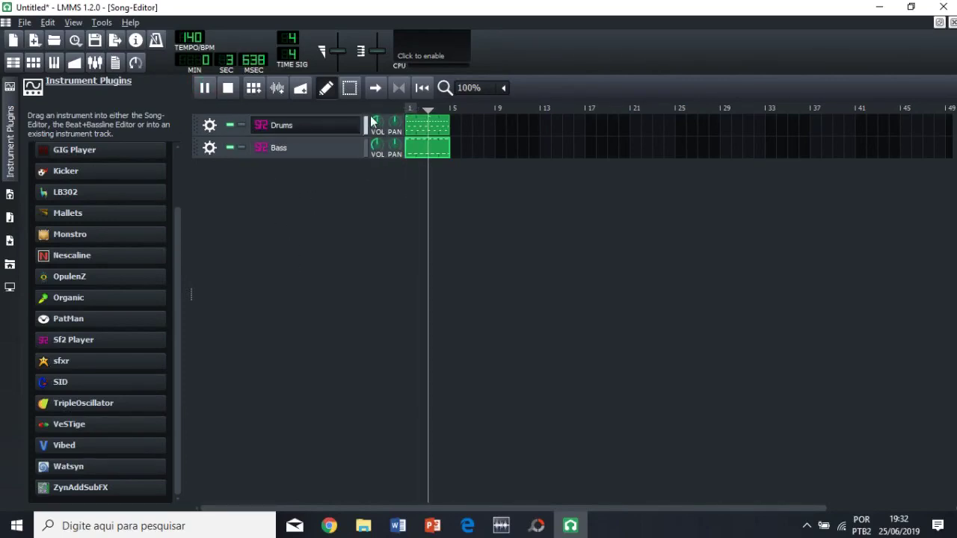
click(229, 88)
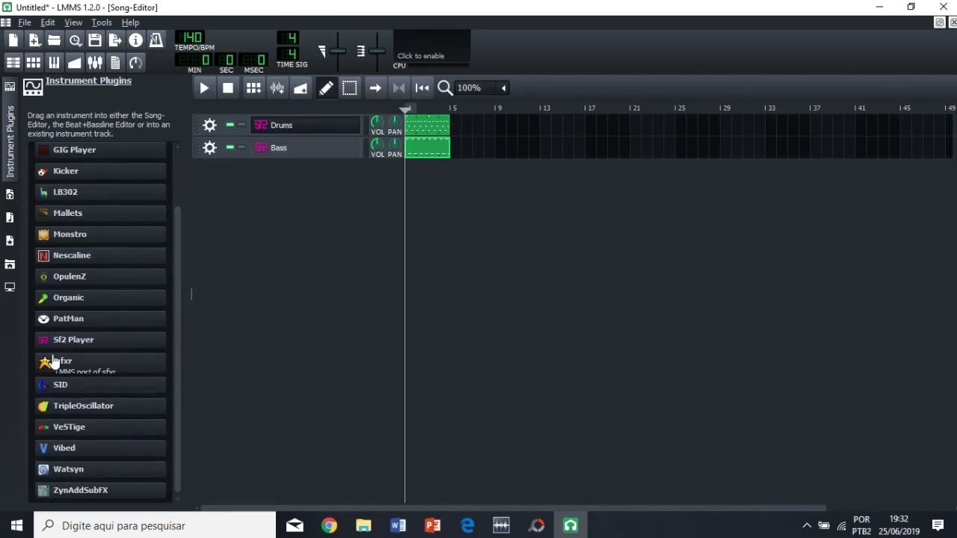
Step: Expand ZynAddSubFX > Guitar in the My Presets browser
click(9, 242)
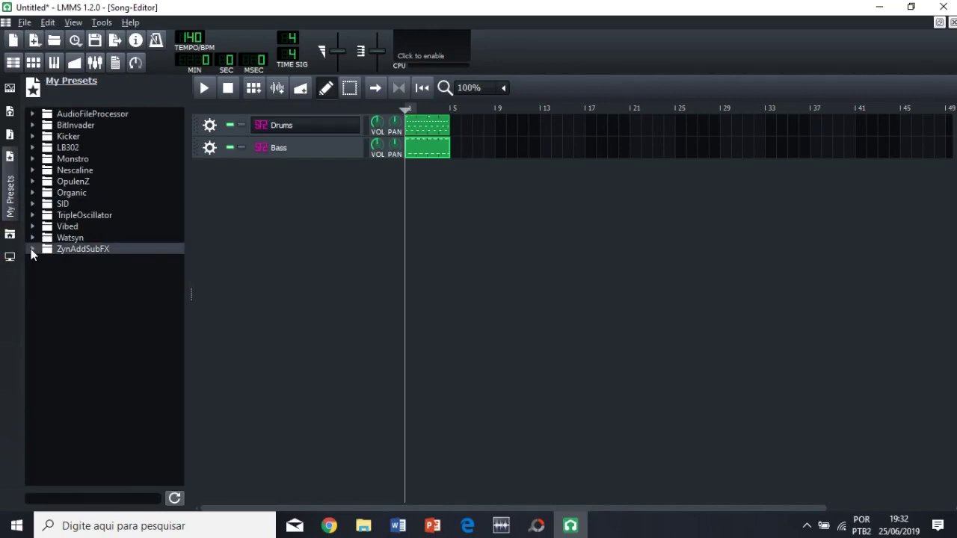
click(31, 251)
scroll(104, 366, down, 3)
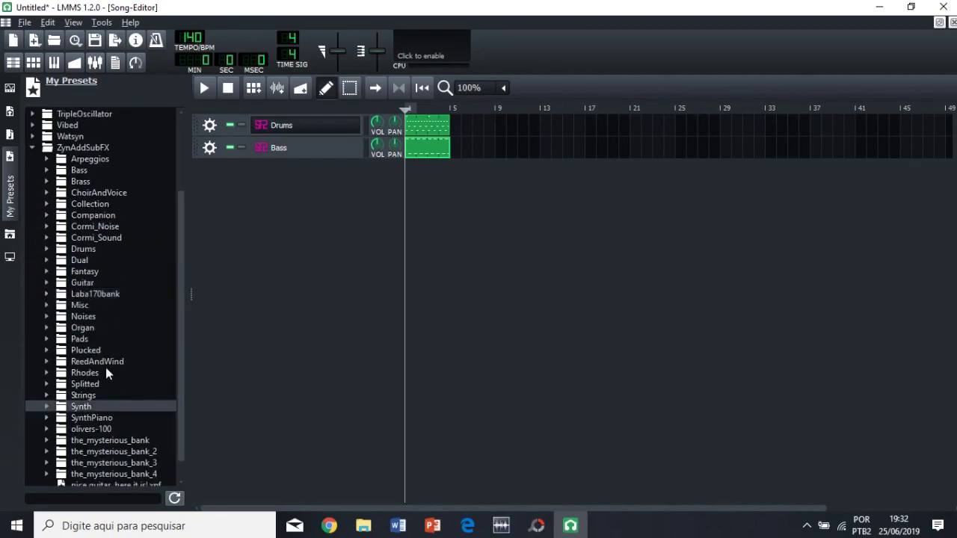
scroll(112, 360, down, 1)
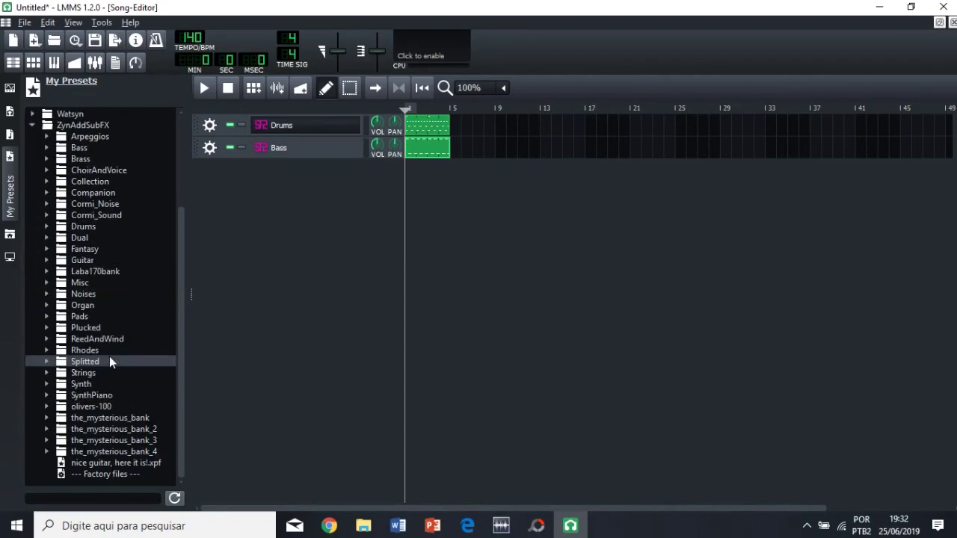
click(46, 261)
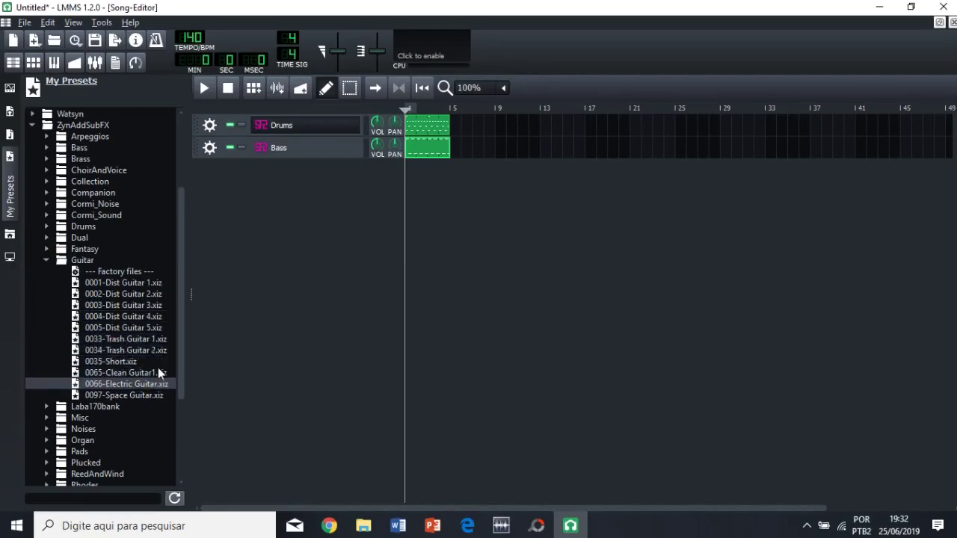
Step: Audition the guitar presets and add 0033-Trash Guitar 1.xiz as a new song track
click(128, 338)
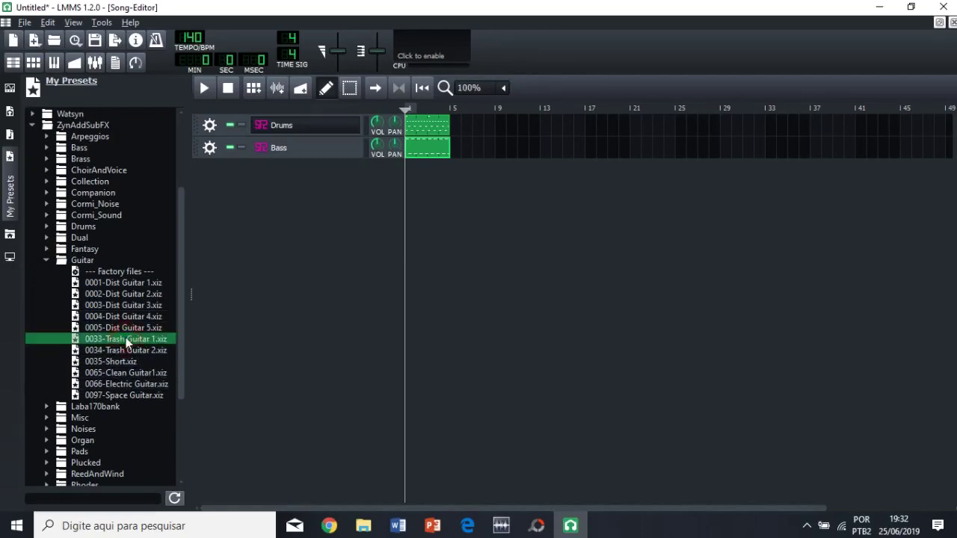
click(129, 350)
click(139, 360)
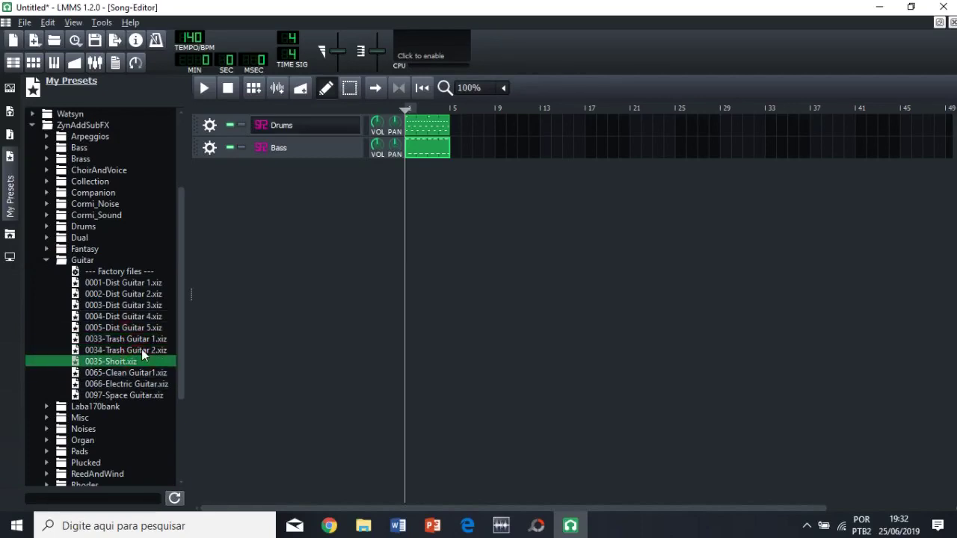
click(115, 340)
drag(114, 343, 269, 190)
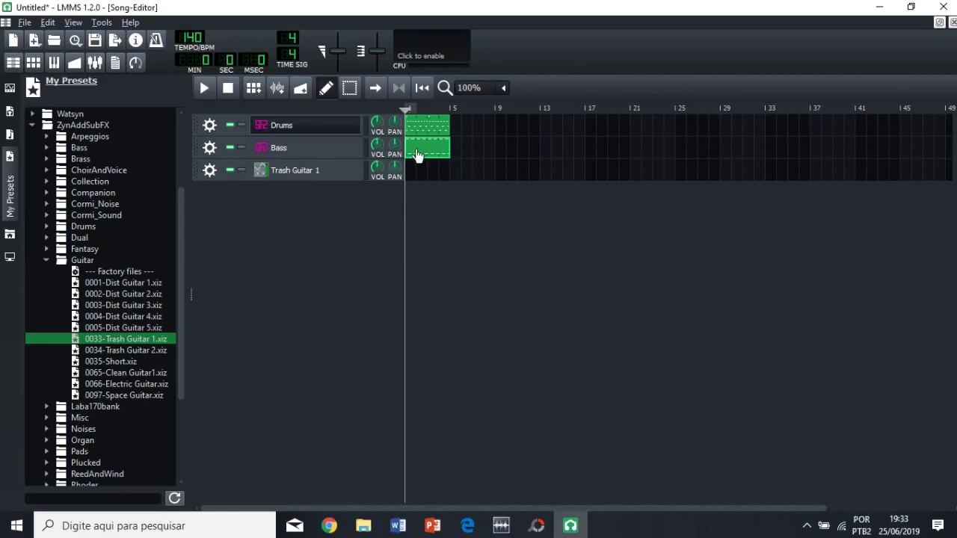
Step: Copy the Bass pattern to several later bars of the song
mouse_move(417, 155)
mouse_down()
mouse_move(488, 148)
mouse_move(472, 174)
mouse_move(487, 178)
mouse_move(507, 158)
mouse_move(487, 154)
mouse_move(439, 182)
mouse_move(404, 178)
mouse_move(408, 170)
mouse_up()
drag(413, 151, 552, 150)
drag(553, 150, 684, 149)
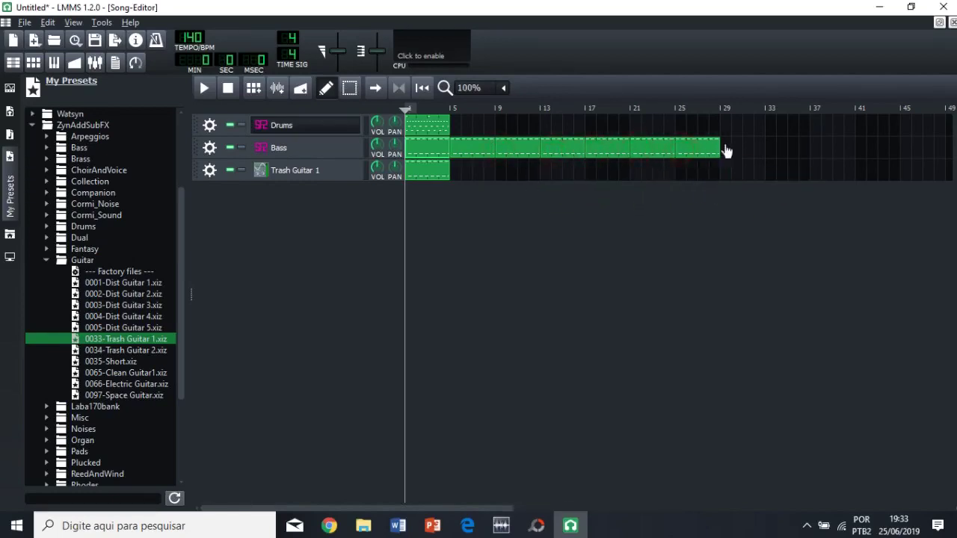
Step: Delete the six surplus Bass pattern copies after bar 4 and play the song
middle_click(695, 151)
middle_click(650, 151)
middle_click(605, 151)
middle_click(559, 151)
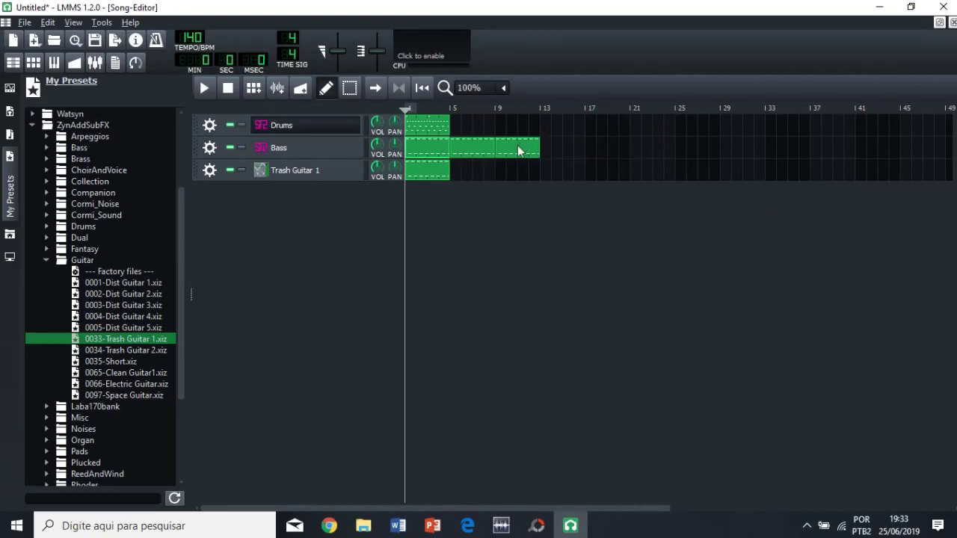
middle_click(519, 151)
middle_click(479, 153)
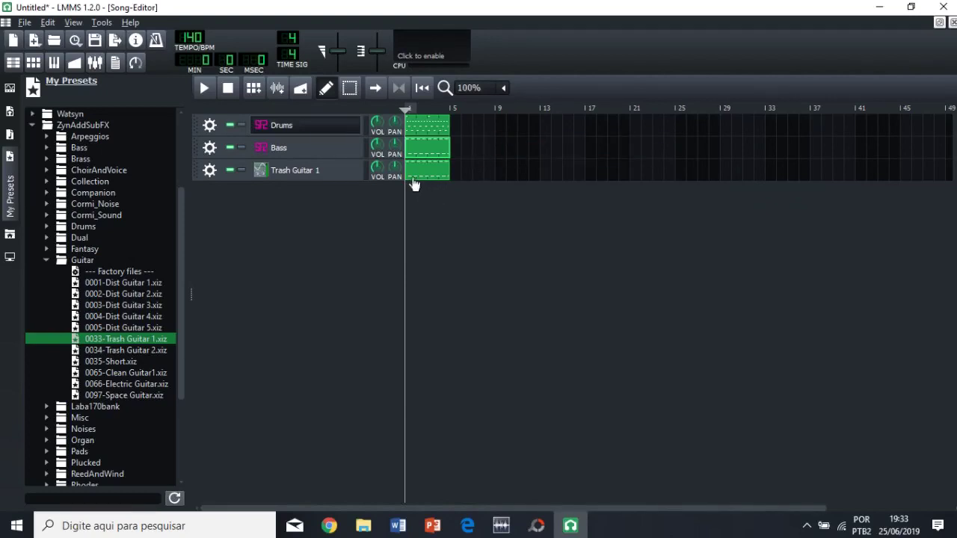
click(204, 89)
Step: Open the Trash Guitar 1 pattern in the piano roll and select all its notes
click(229, 89)
right_click(429, 172)
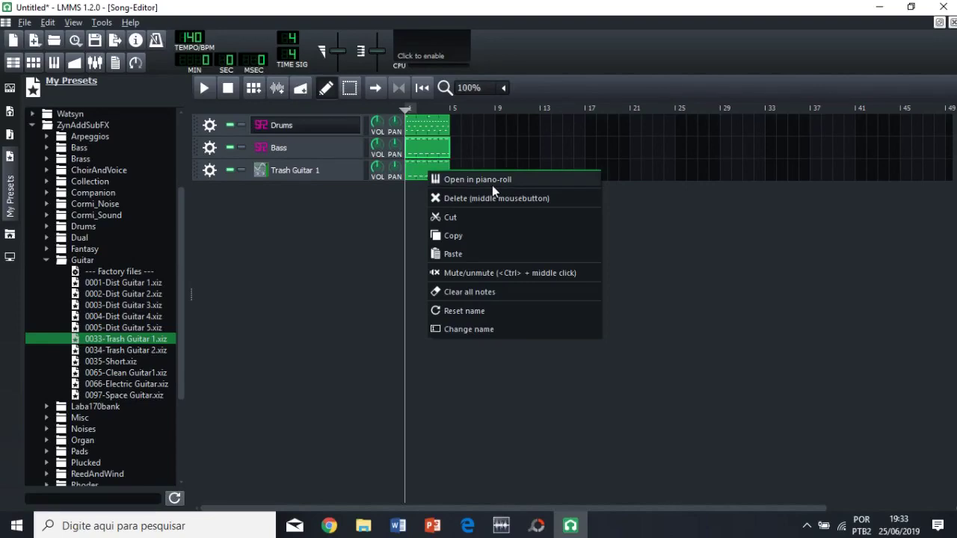
click(492, 183)
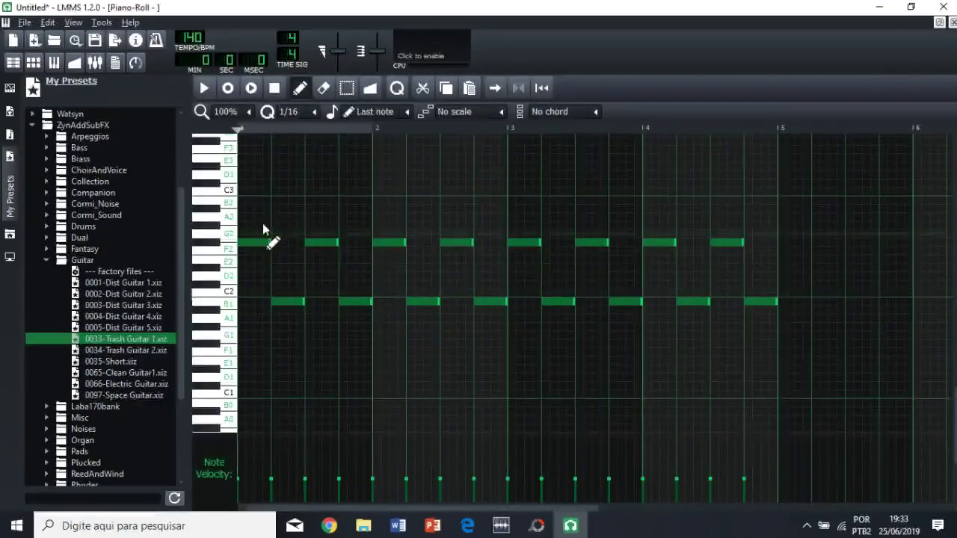
drag(262, 222, 751, 369)
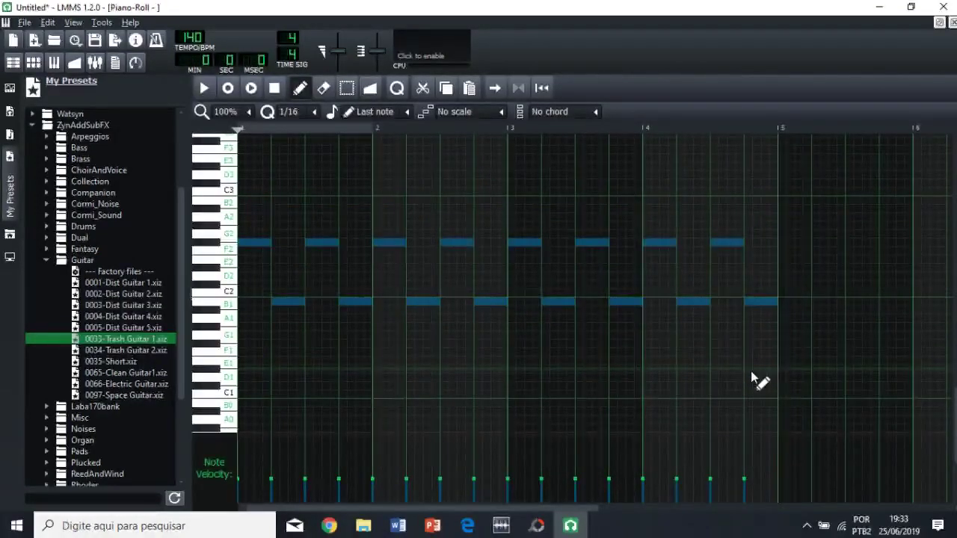
scroll(753, 378, up, 2)
scroll(572, 349, down, 2)
scroll(533, 364, up, 2)
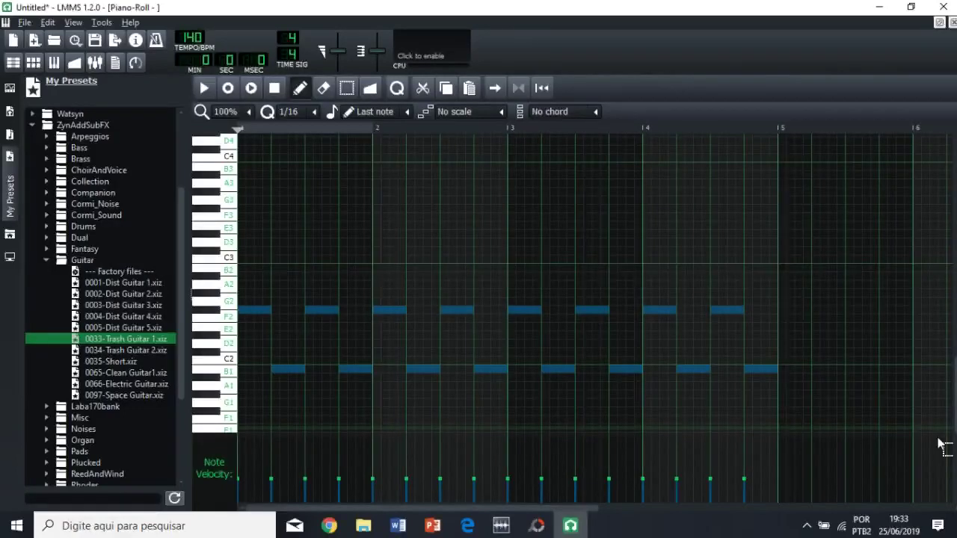
Step: Raise all the guitar notes two octaves and play them back
key(ctrl+Up)
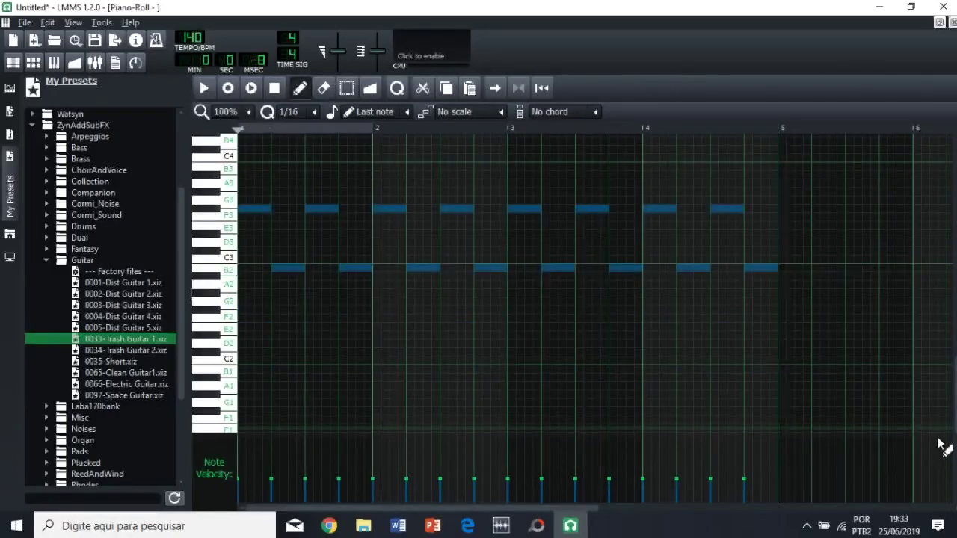
key(ctrl+Up)
scroll(934, 411, up, 3)
key(space)
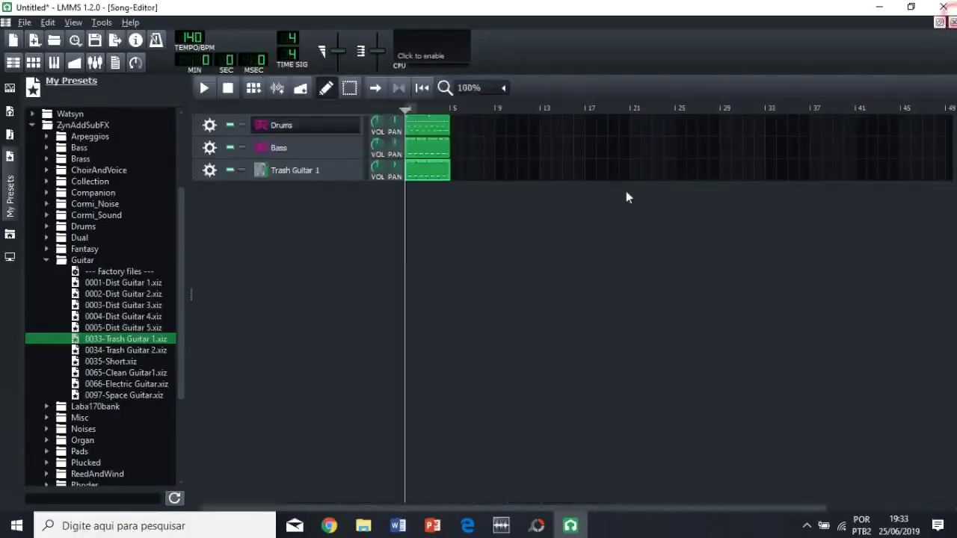
click(950, 23)
click(206, 88)
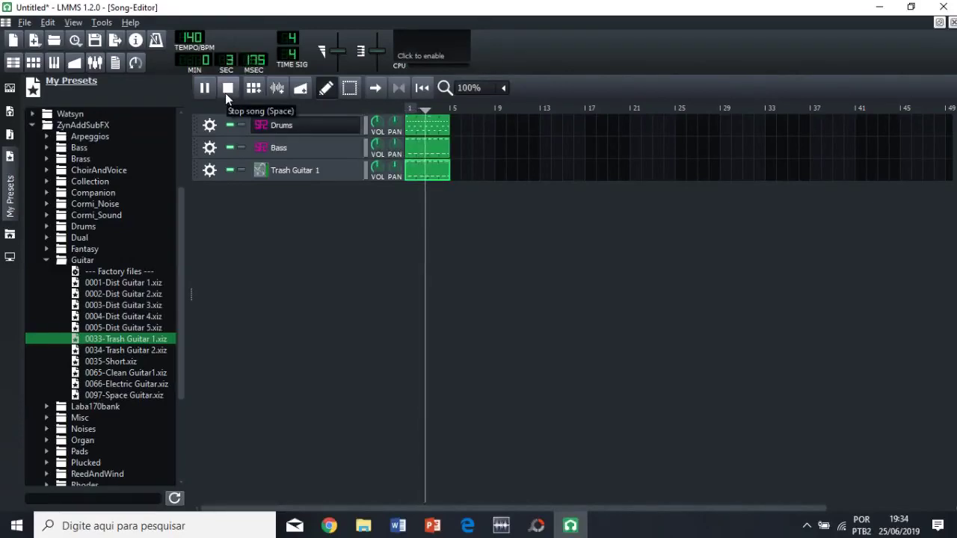
click(227, 88)
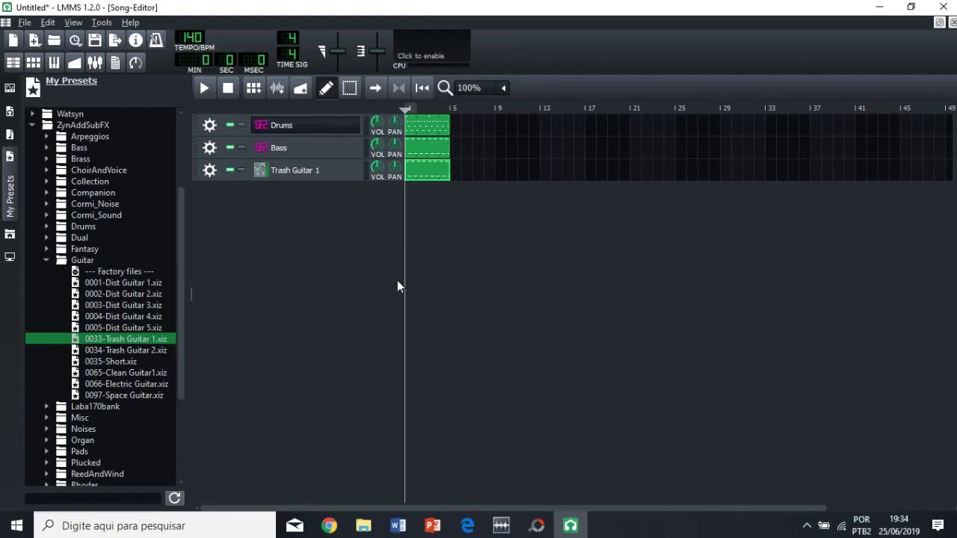
click(381, 54)
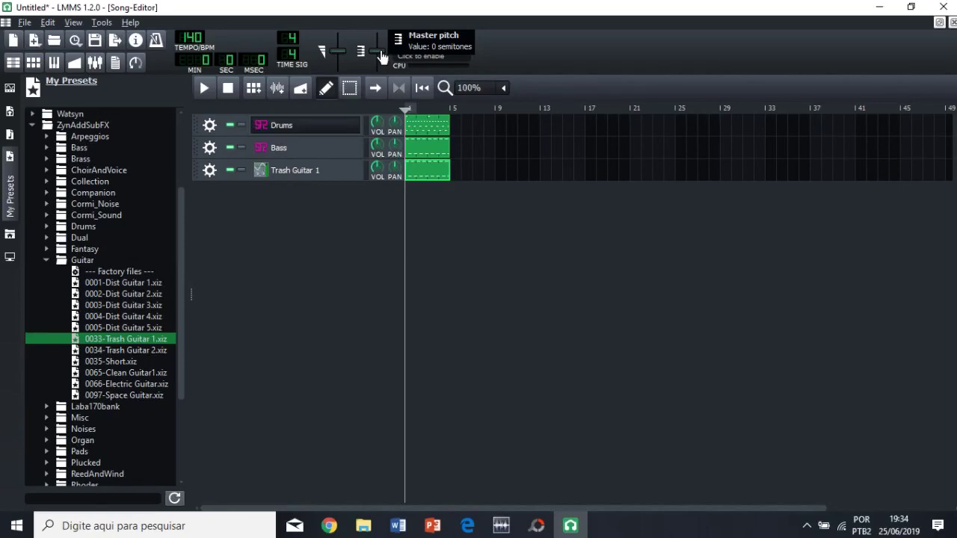
drag(381, 56, 381, 56)
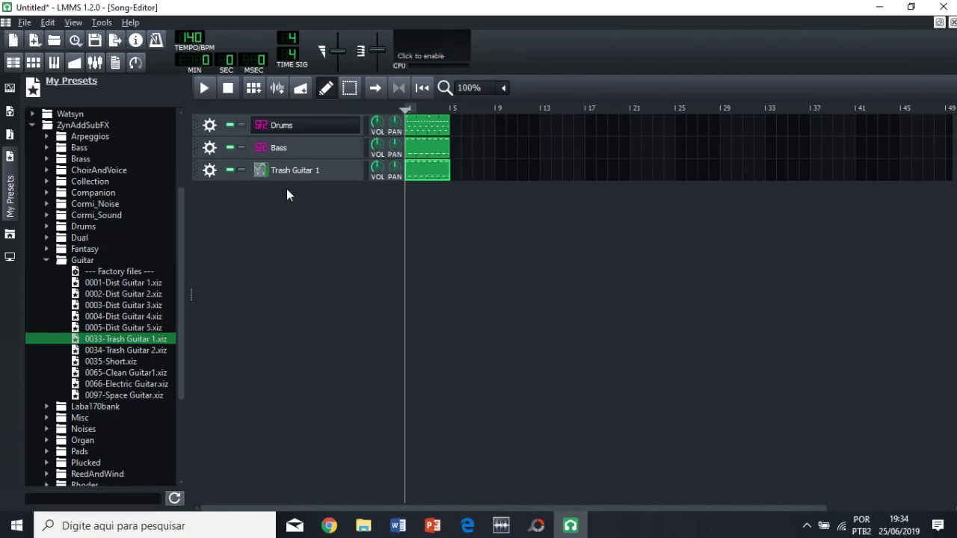
click(207, 88)
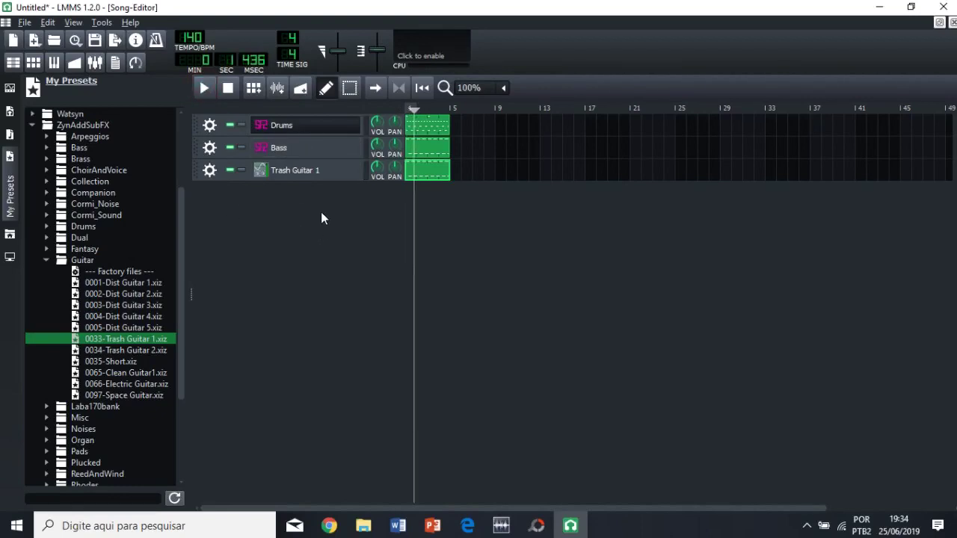
right_click(423, 124)
click(440, 132)
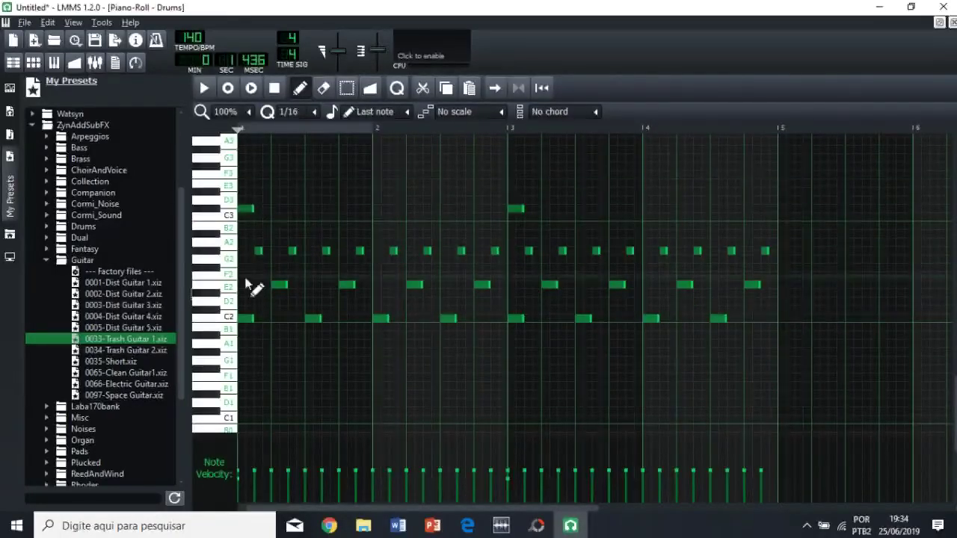
click(952, 21)
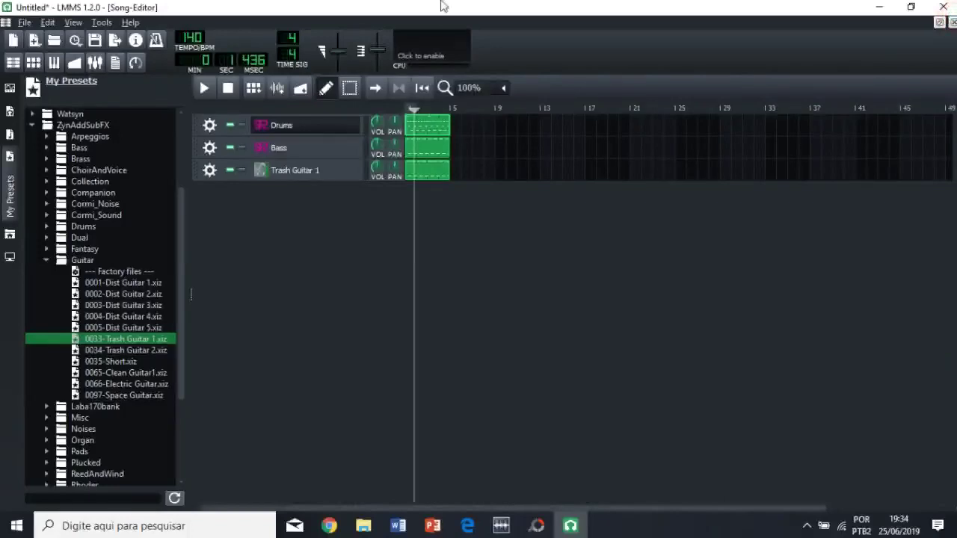
click(377, 51)
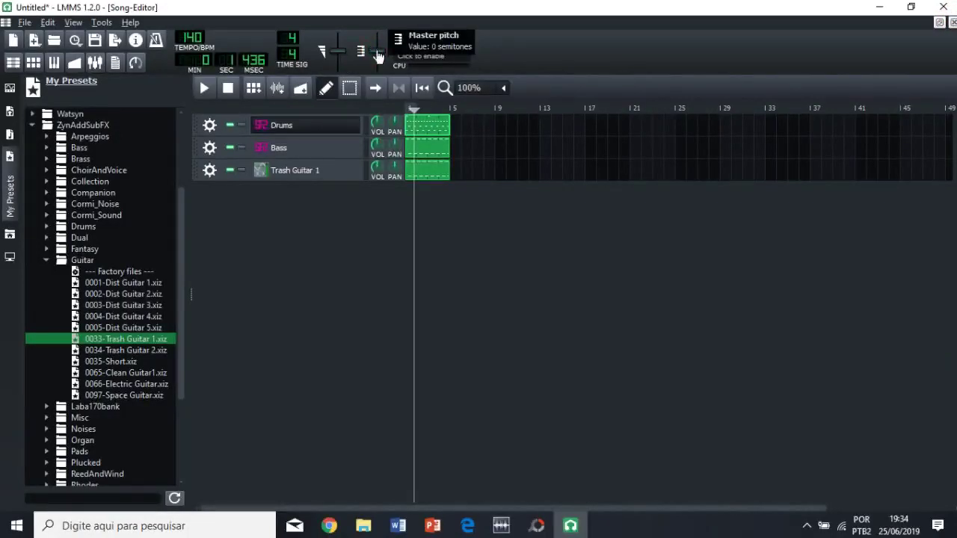
double_click(310, 125)
Step: Turn off Master Pitch in the Drums instrument's miscellaneous settings and close the window
click(285, 300)
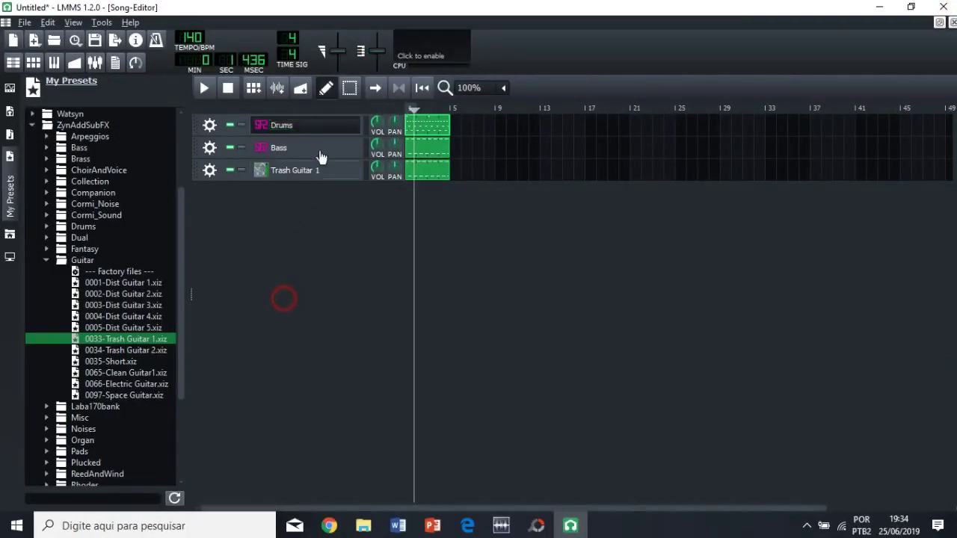
click(307, 127)
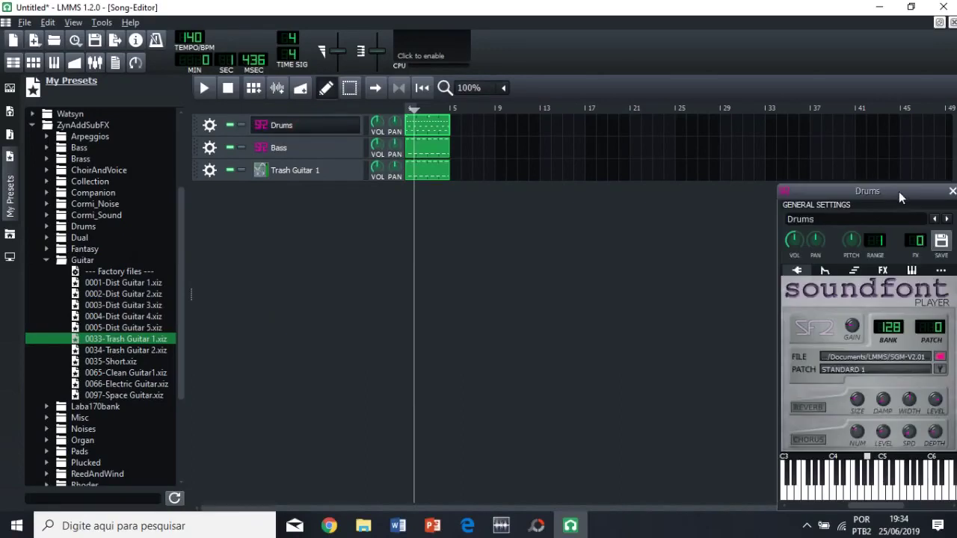
drag(898, 191, 771, 138)
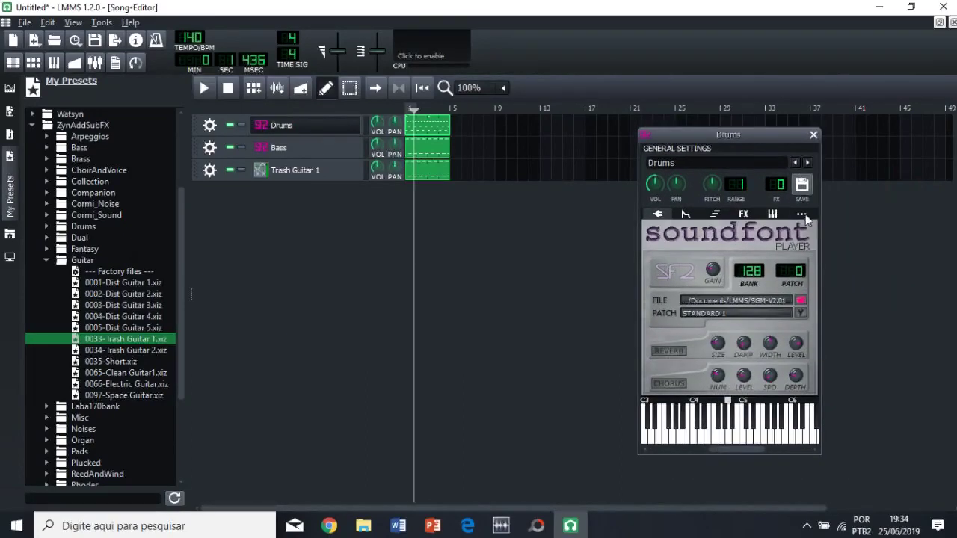
click(800, 215)
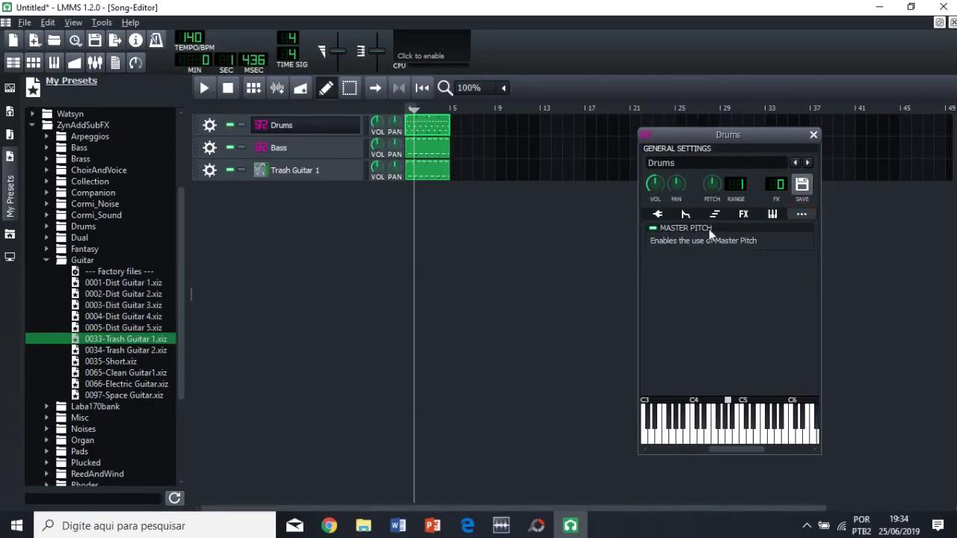
click(651, 228)
click(813, 136)
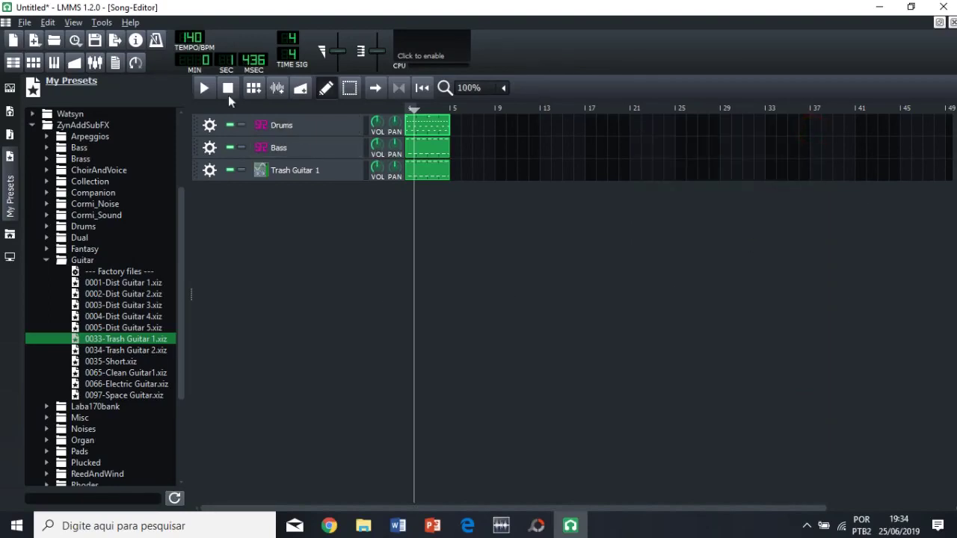
Step: Set the master pitch to 2 semitones and play the song to hear it
click(378, 56)
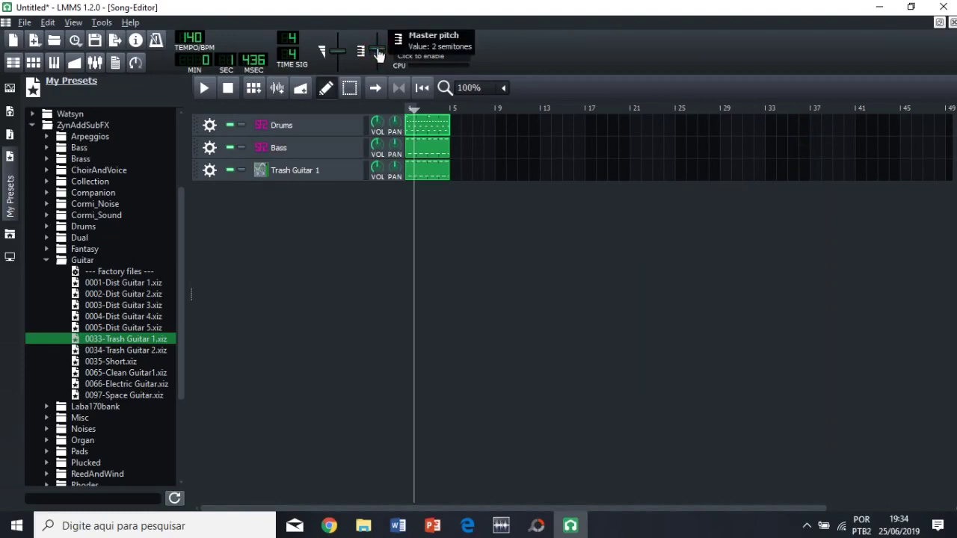
click(202, 89)
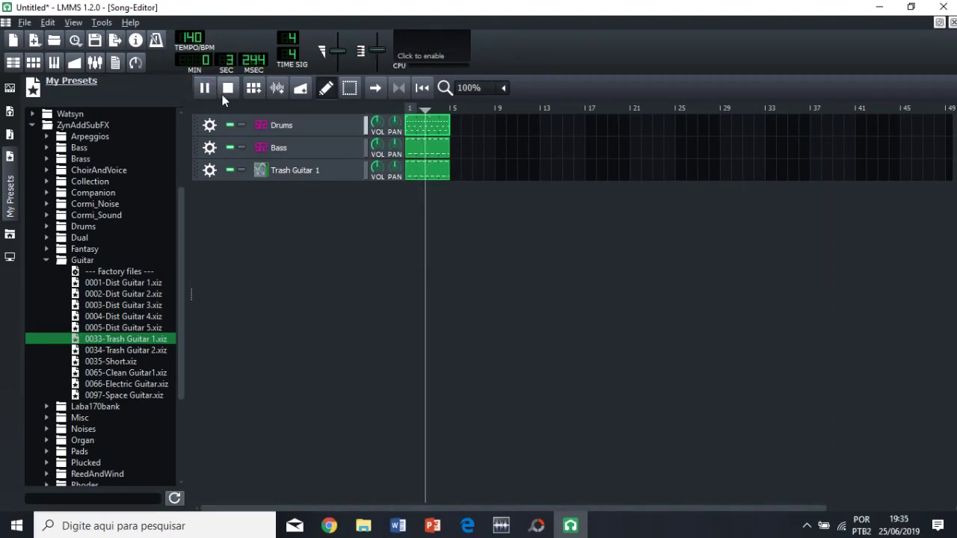
click(229, 91)
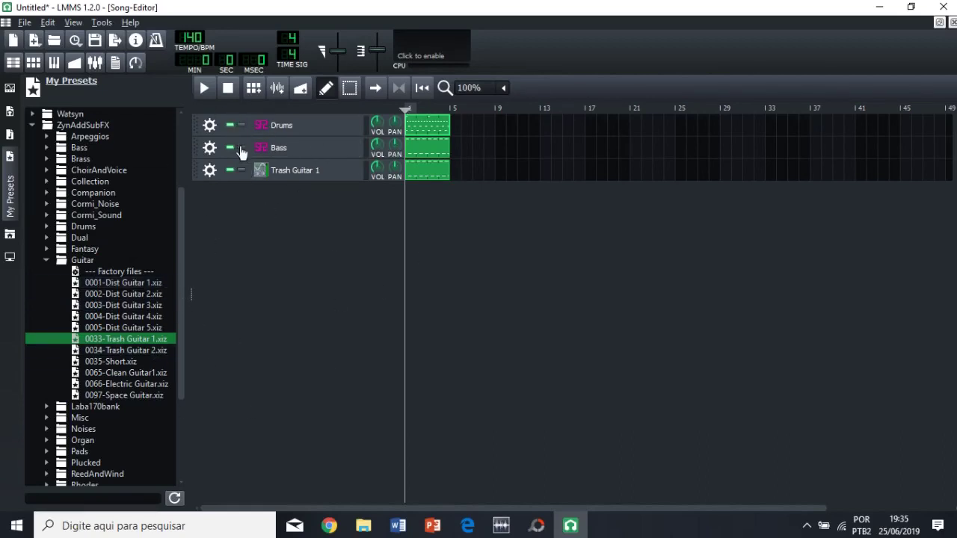
Step: Collapse the ZynAddSubFX folder in the My Presets browser
click(229, 89)
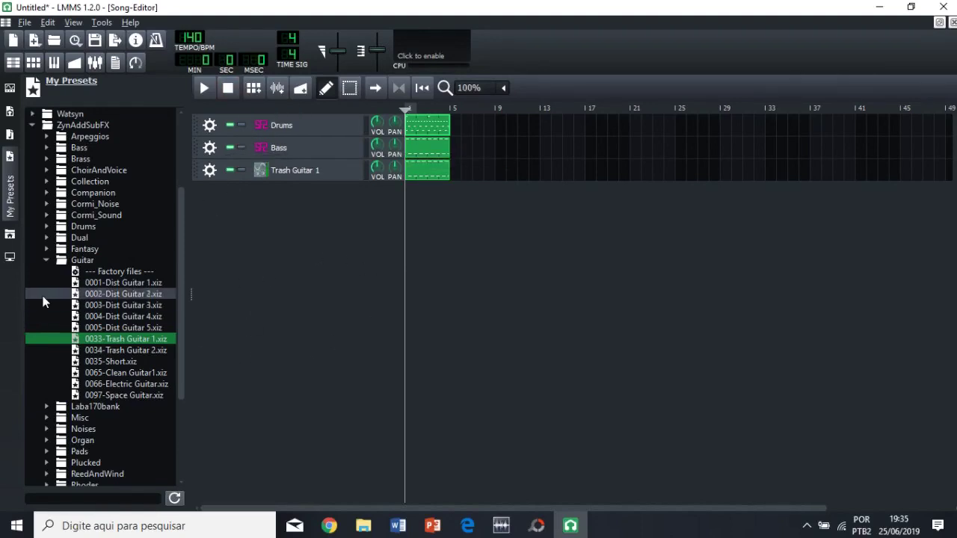
scroll(45, 314, up, 4)
click(32, 248)
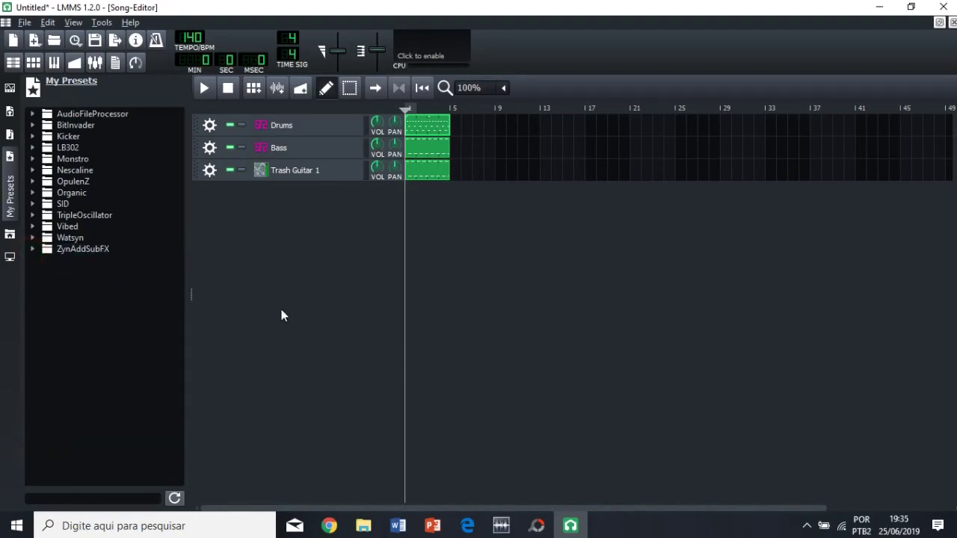